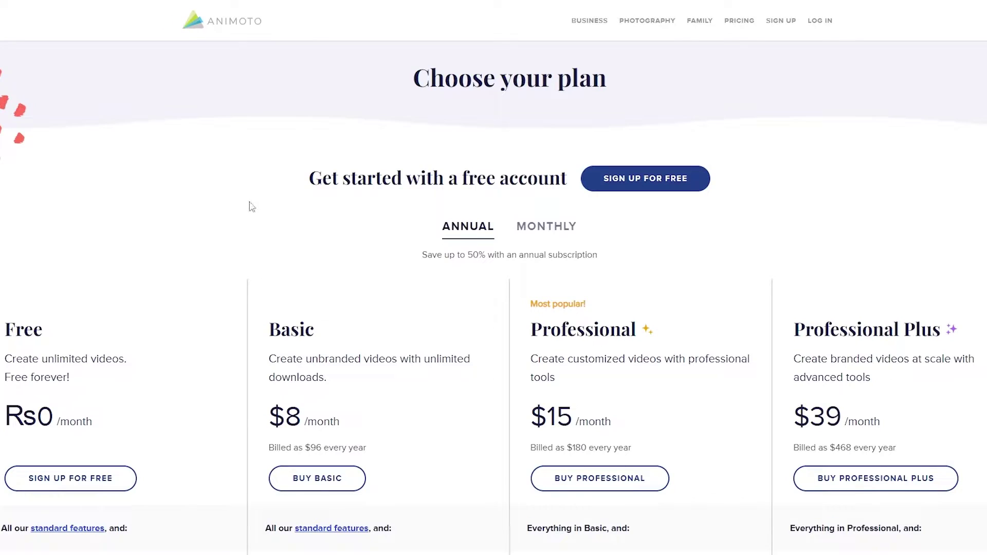
# Step: Review the Free plan's Animoto branding line and the Basic plan's $8 monthly price
pyautogui.scroll(-5, 250, 205)
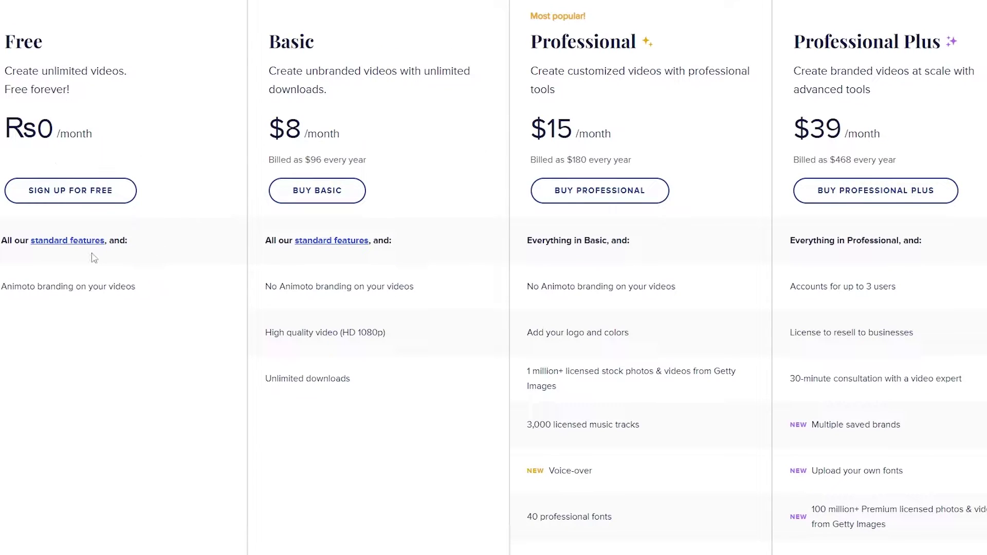
pyautogui.moveTo(39, 249)
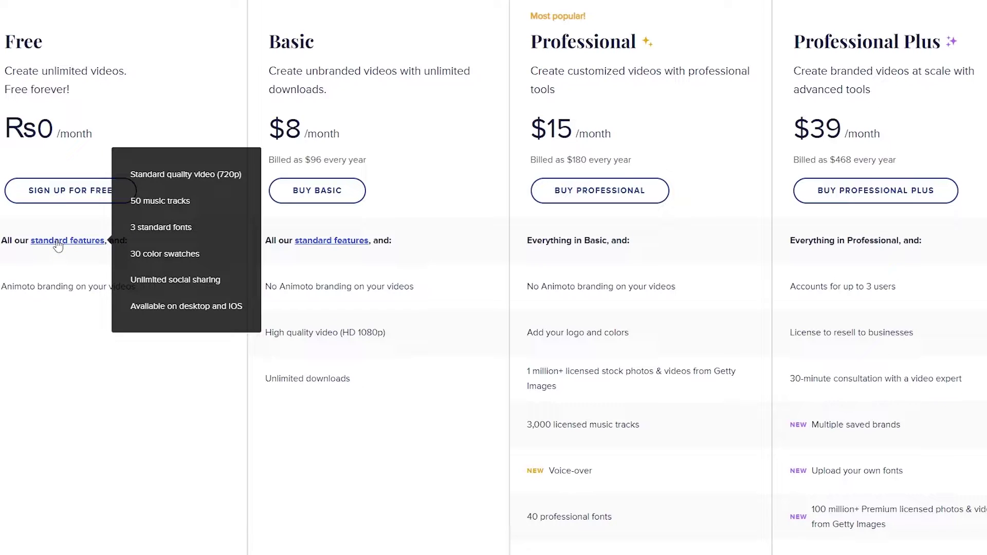
pyautogui.moveTo(4, 288); pyautogui.dragTo(133, 286)
pyautogui.click(28, 291)
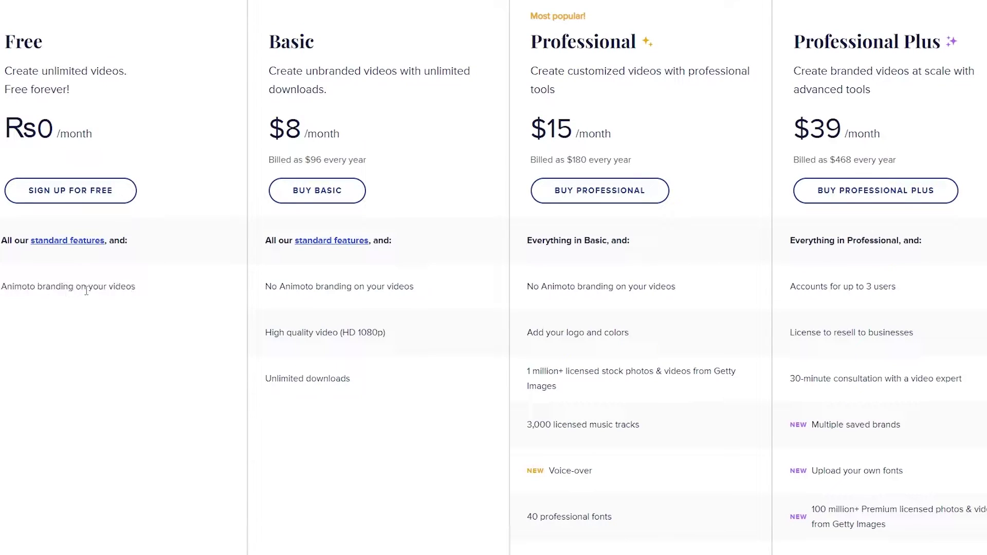
pyautogui.moveTo(4, 291); pyautogui.dragTo(139, 288)
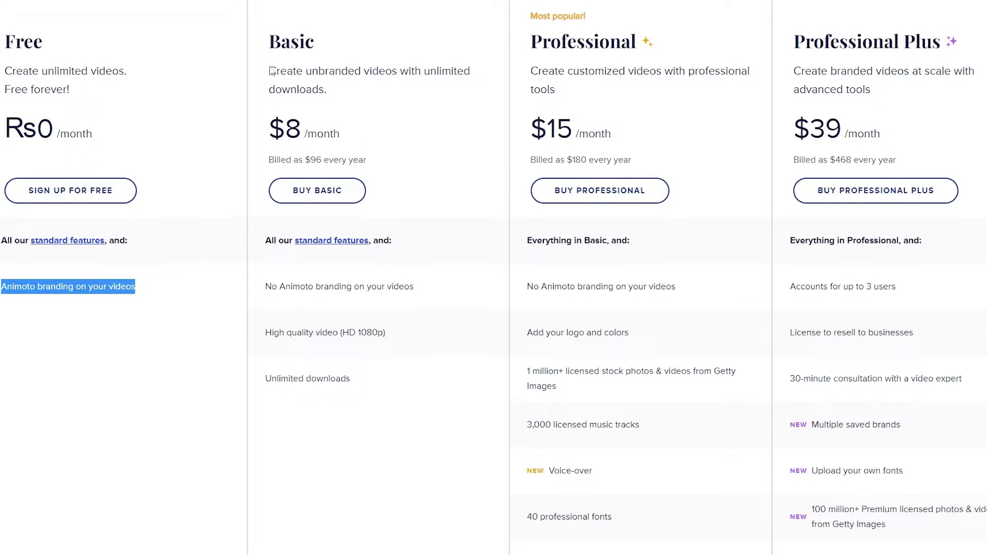
pyautogui.moveTo(286, 128); pyautogui.dragTo(323, 157)
pyautogui.click(398, 163)
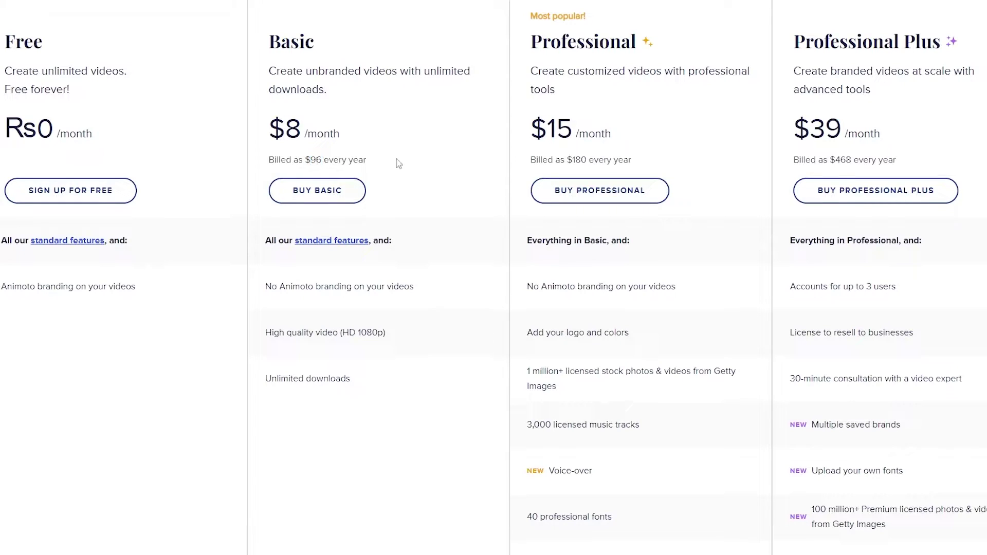
# Step: Review Basic's features: no Animoto branding, HD 1080p video and unlimited downloads
pyautogui.moveTo(311, 246)
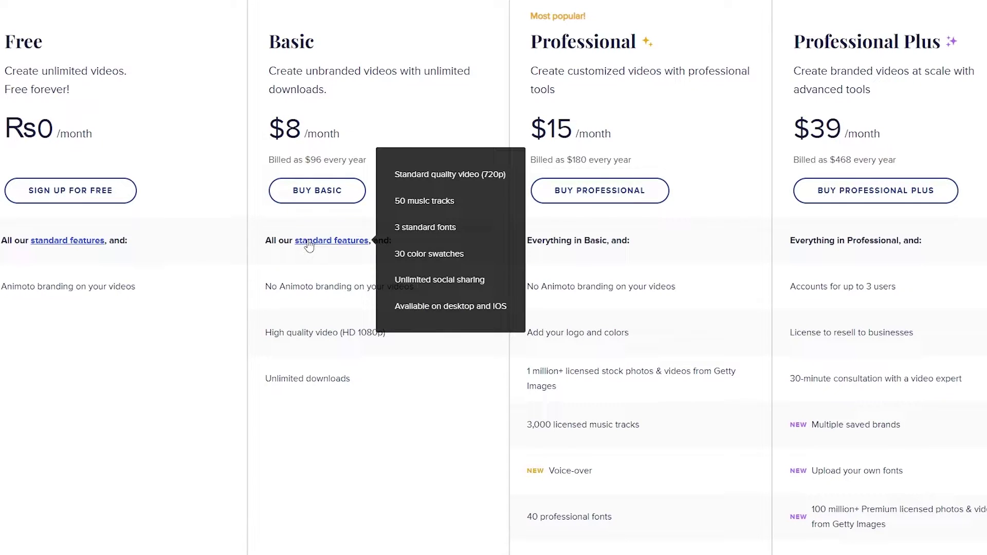
pyautogui.moveTo(265, 288); pyautogui.dragTo(426, 292)
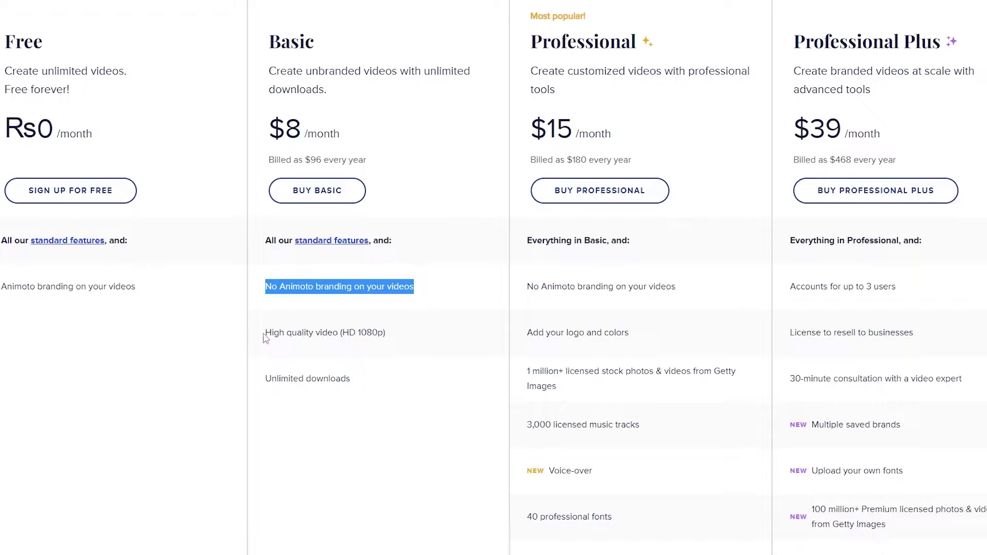
pyautogui.moveTo(270, 334); pyautogui.dragTo(389, 334)
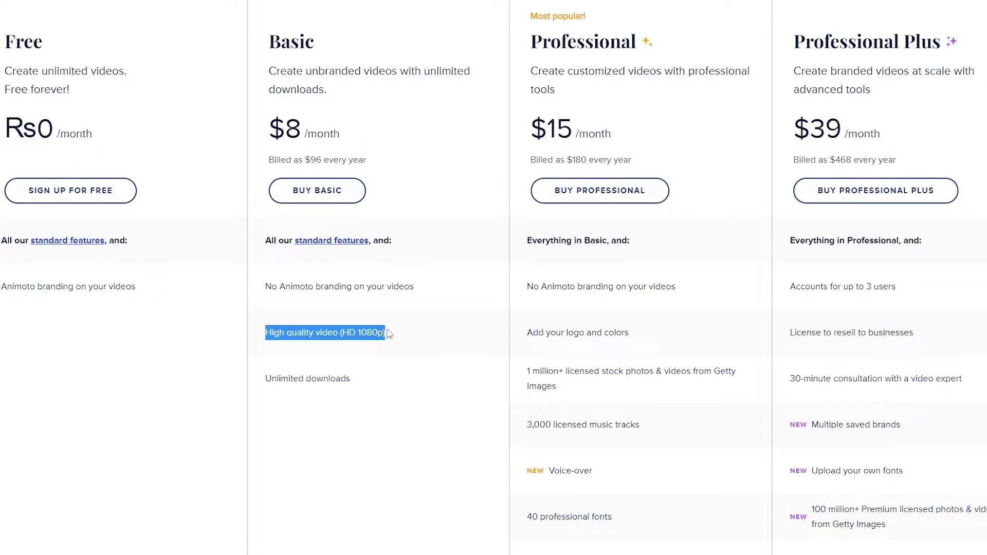
pyautogui.moveTo(267, 377); pyautogui.dragTo(359, 379)
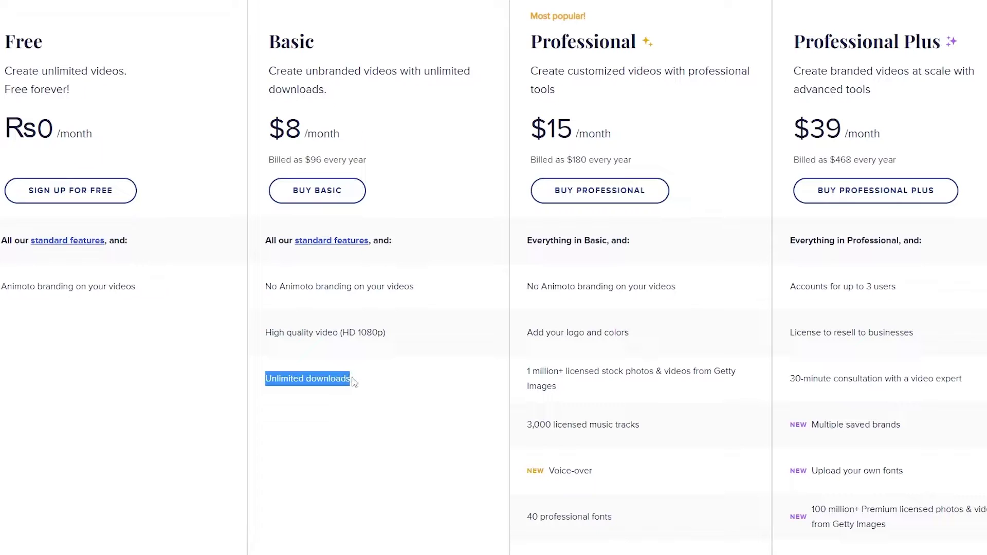
pyautogui.click(409, 375)
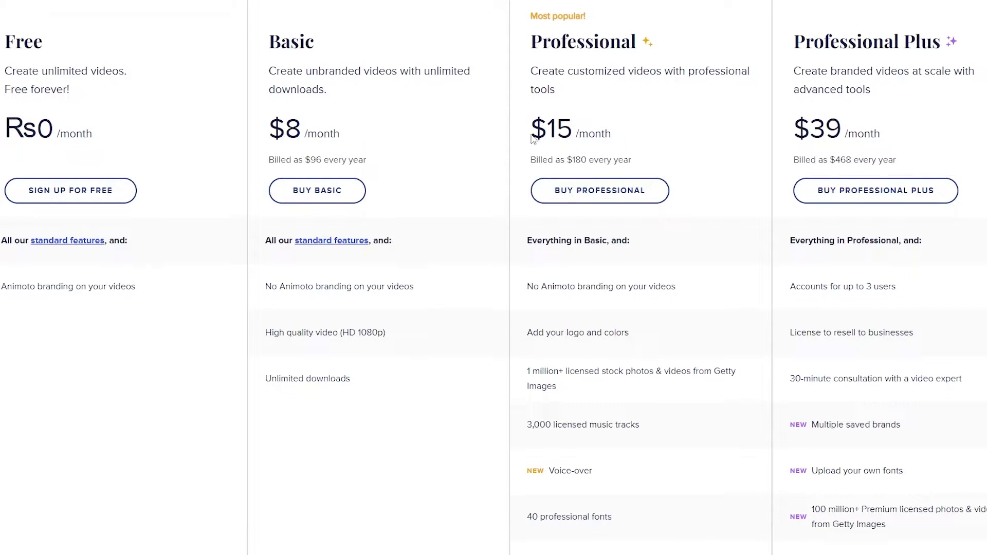
# Step: Review Professional's $15 price, logo and colors, and licensed stock photos and videos
pyautogui.moveTo(547, 128); pyautogui.dragTo(623, 161)
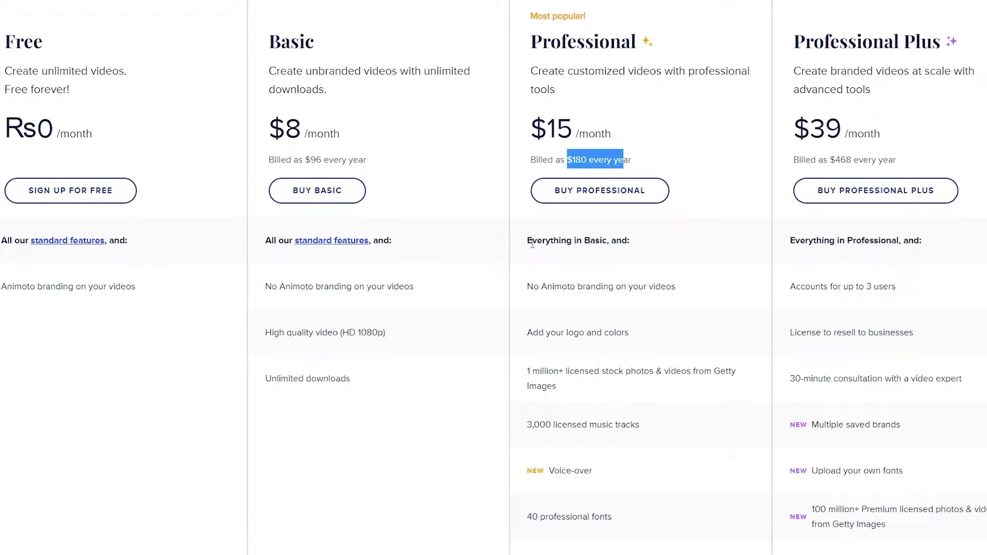
pyautogui.moveTo(532, 245); pyautogui.dragTo(630, 242)
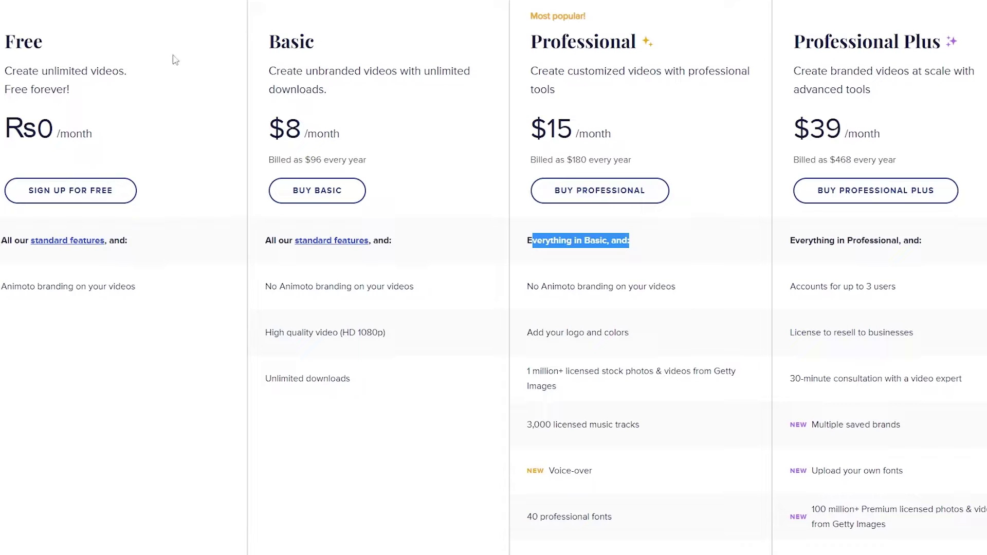
pyautogui.moveTo(528, 289); pyautogui.dragTo(697, 291)
pyautogui.moveTo(528, 333); pyautogui.dragTo(672, 346)
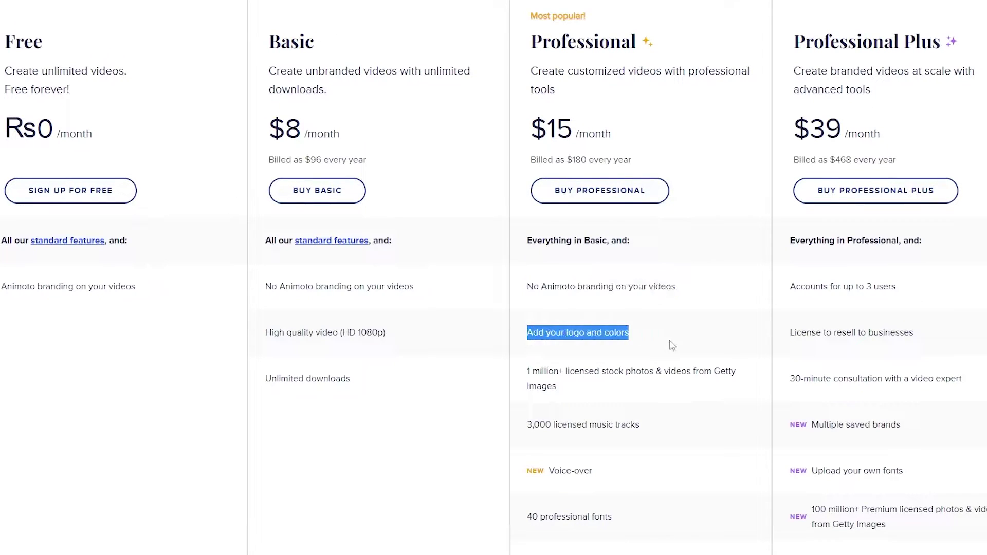
pyautogui.moveTo(527, 371); pyautogui.dragTo(625, 393)
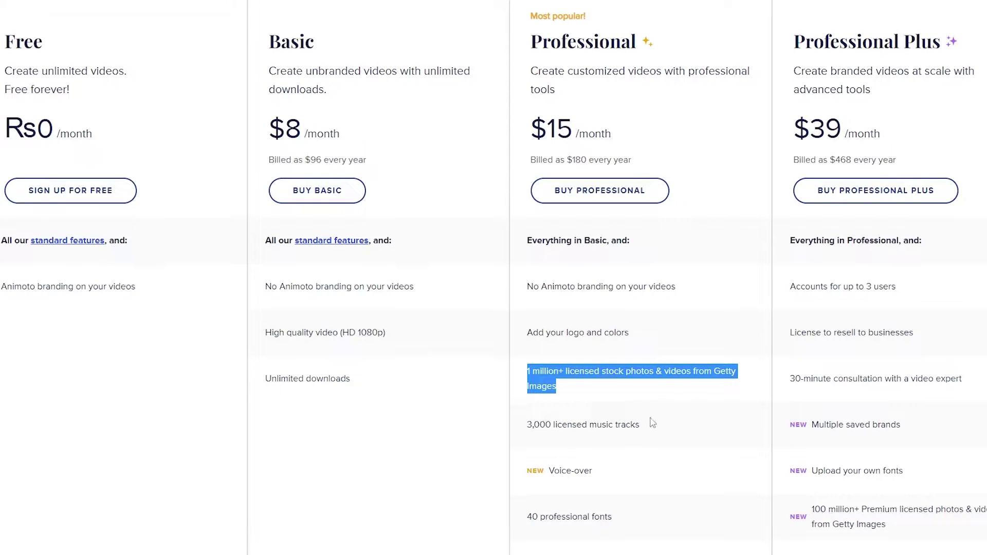
# Step: Continue down Professional's list to 40 fonts and HD video, then Professional Plus's intro
pyautogui.scroll(-1, 529, 419)
pyautogui.scroll(-1, 550, 415)
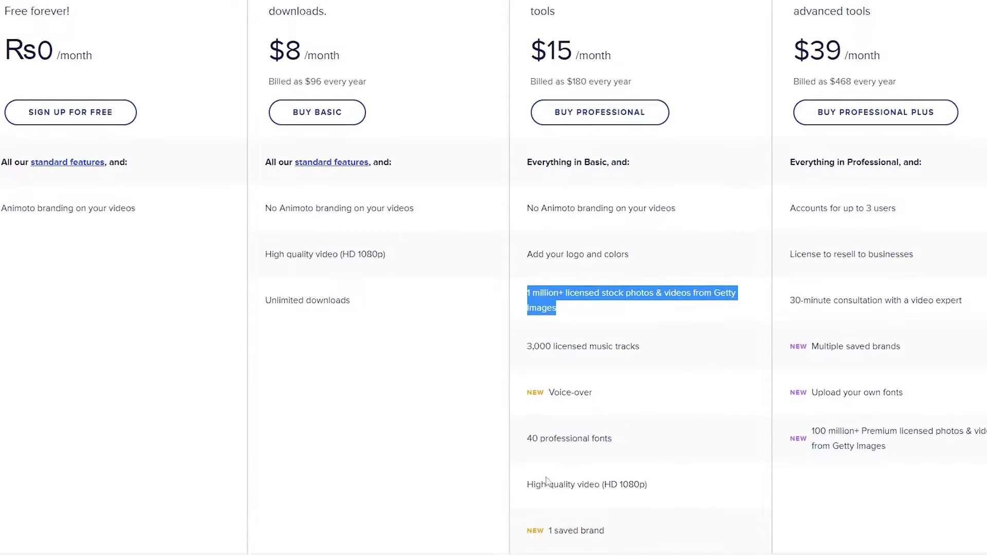
pyautogui.moveTo(529, 402); pyautogui.dragTo(636, 401)
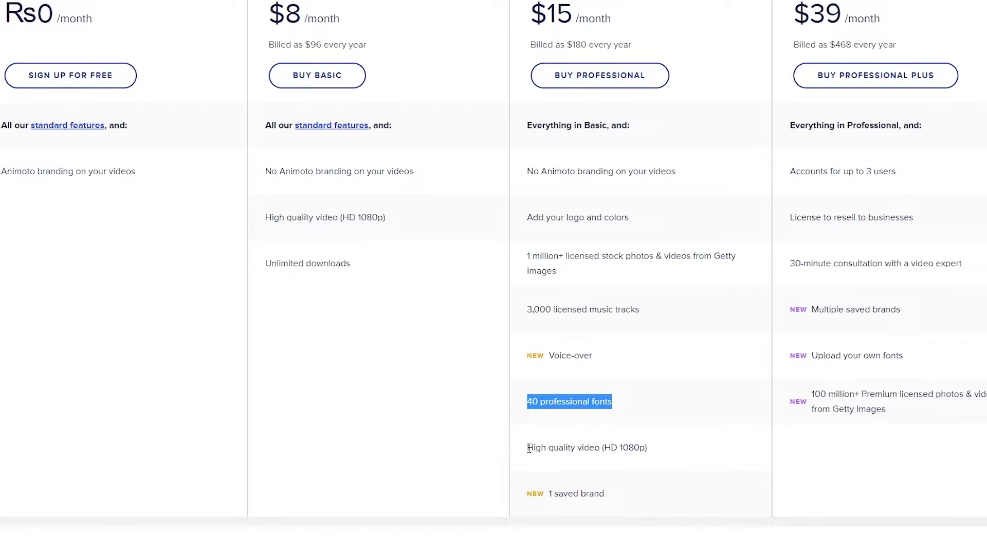
pyautogui.moveTo(530, 448); pyautogui.dragTo(666, 449)
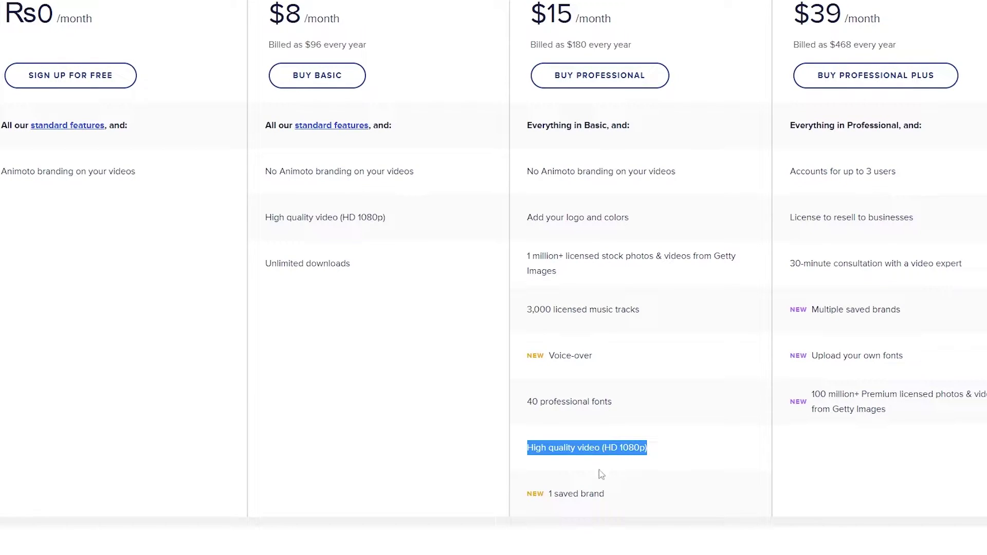
pyautogui.moveTo(546, 501); pyautogui.dragTo(612, 496)
pyautogui.scroll(4, 667, 507)
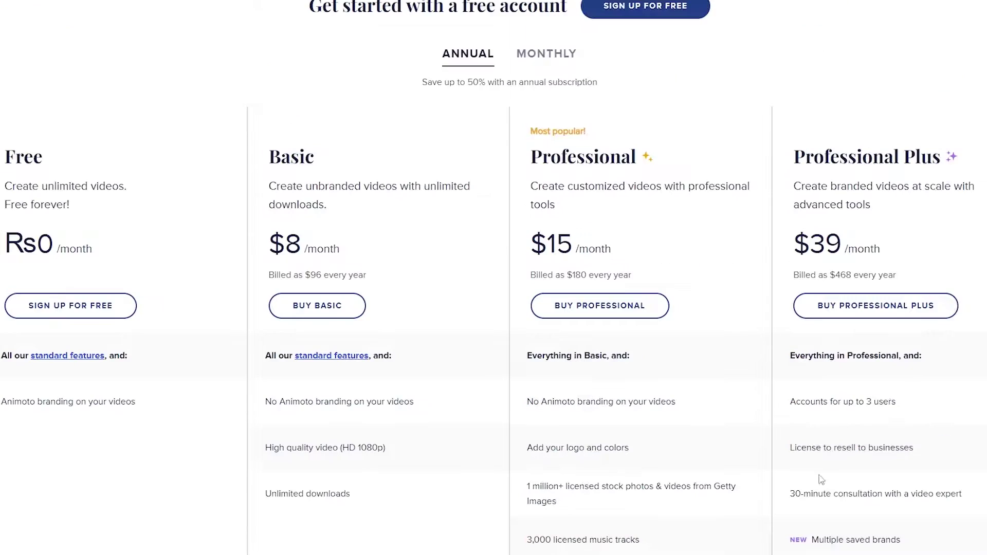
pyautogui.scroll(-3, 839, 206)
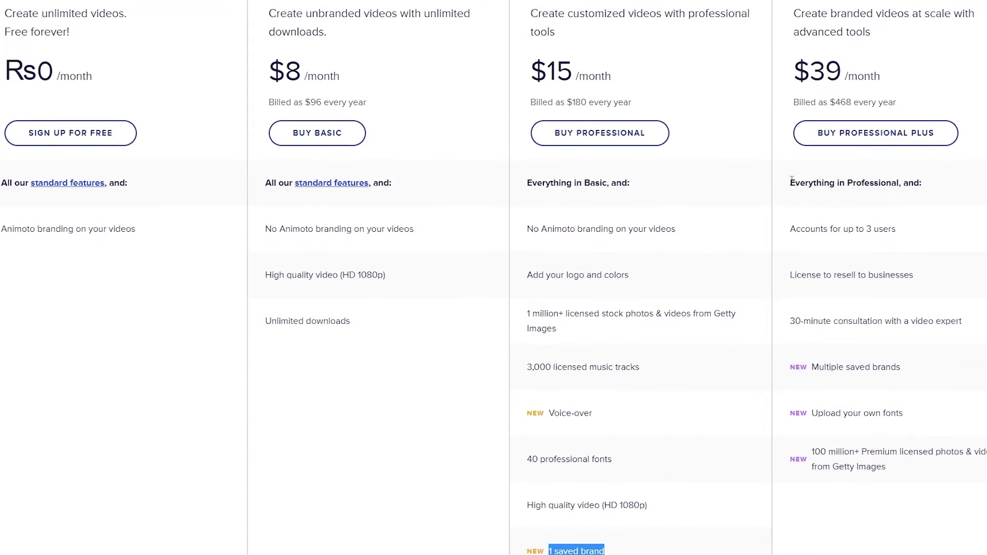
pyautogui.moveTo(791, 182); pyautogui.dragTo(916, 189)
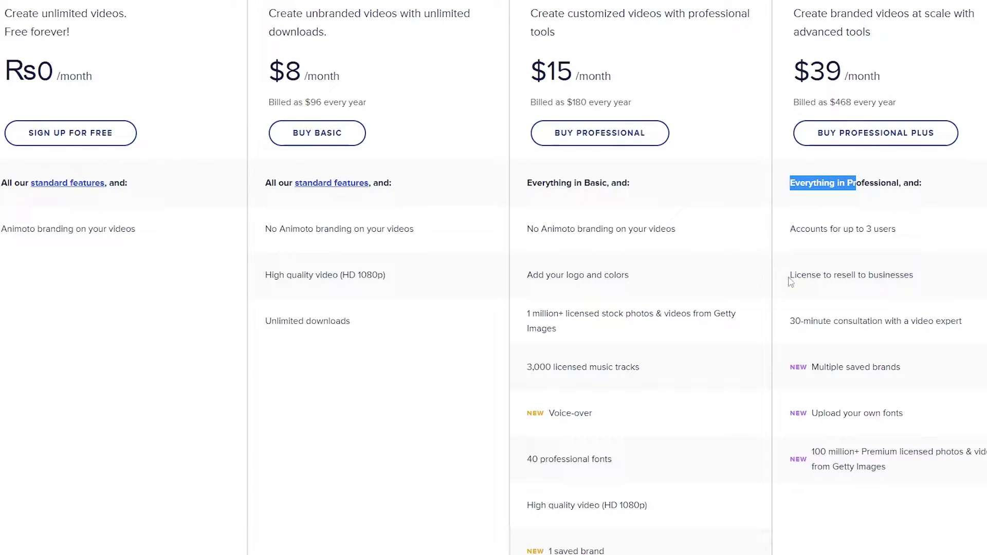
# Step: Review Professional Plus features: resell license, video expert consultation, multiple saved brands
pyautogui.moveTo(790, 277); pyautogui.dragTo(928, 291)
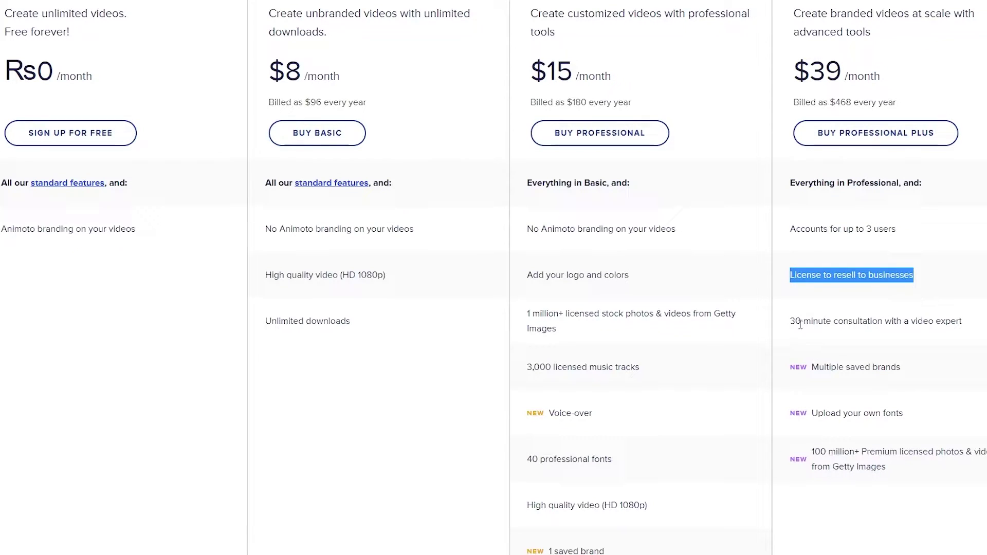
pyautogui.moveTo(800, 324); pyautogui.dragTo(961, 325)
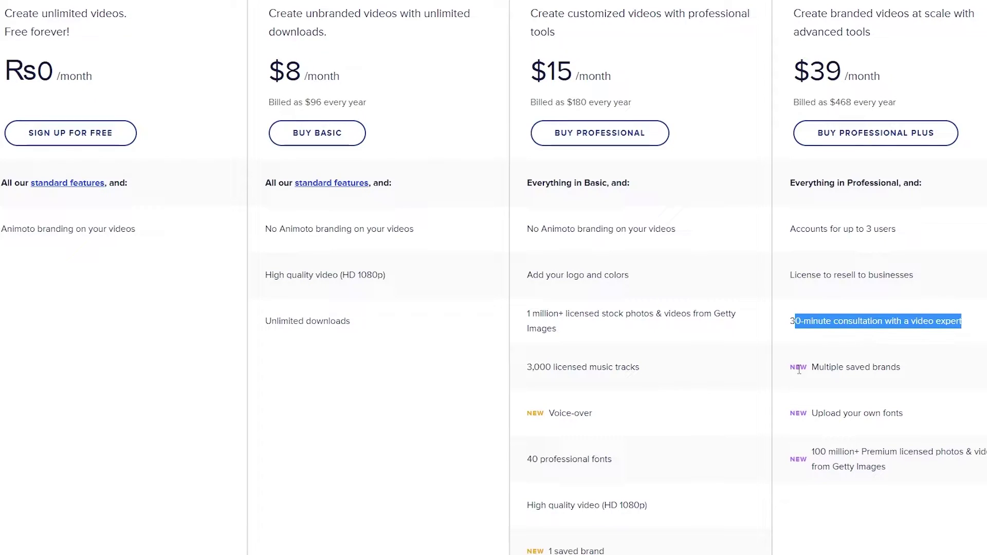
pyautogui.moveTo(811, 368); pyautogui.dragTo(904, 375)
pyautogui.click(817, 413)
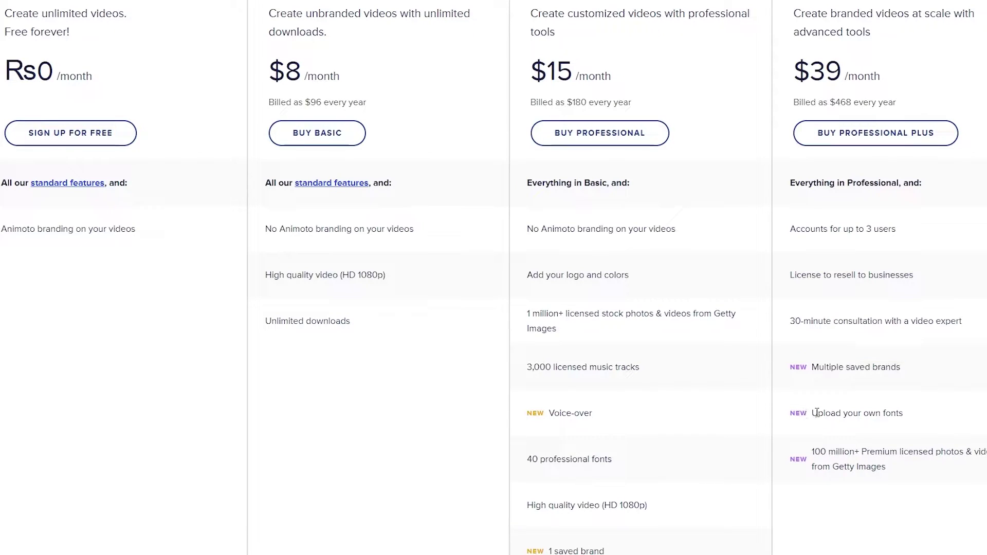
pyautogui.moveTo(817, 412); pyautogui.dragTo(939, 412)
pyautogui.click(941, 407)
# Step: Scroll the plan comparison and mark the Professional plan name and price
pyautogui.scroll(-1, 905, 419)
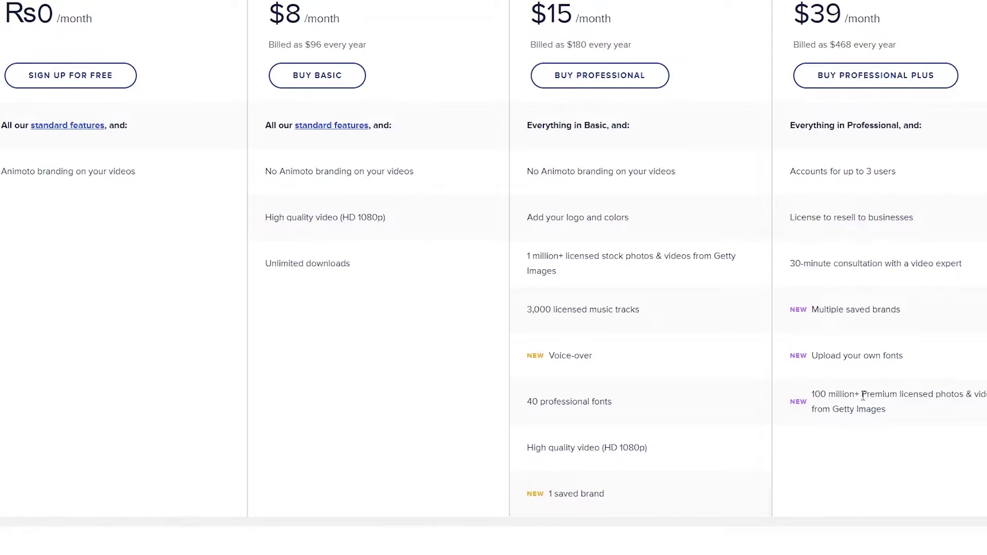
pyautogui.scroll(5, 826, 418)
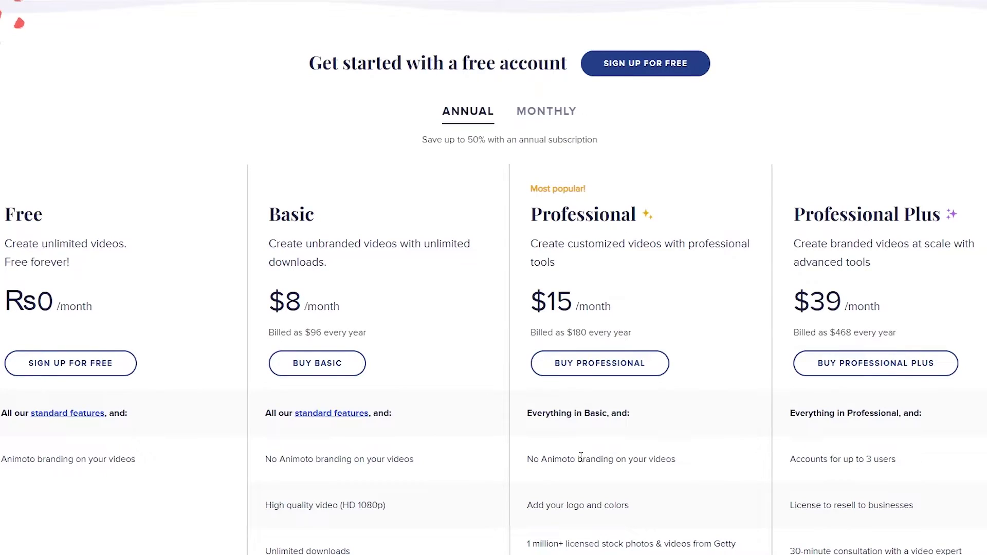
pyautogui.scroll(-3, 489, 462)
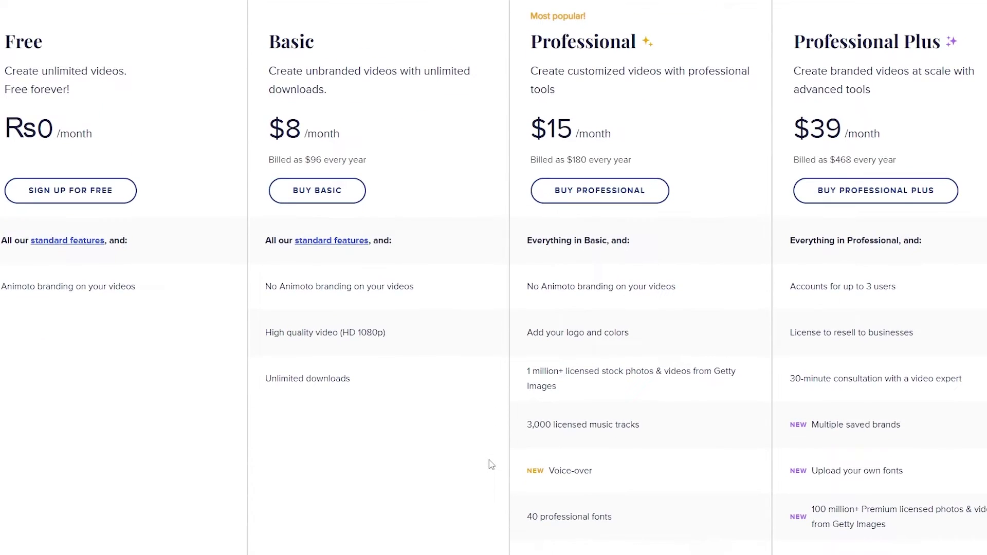
pyautogui.scroll(1, 490, 464)
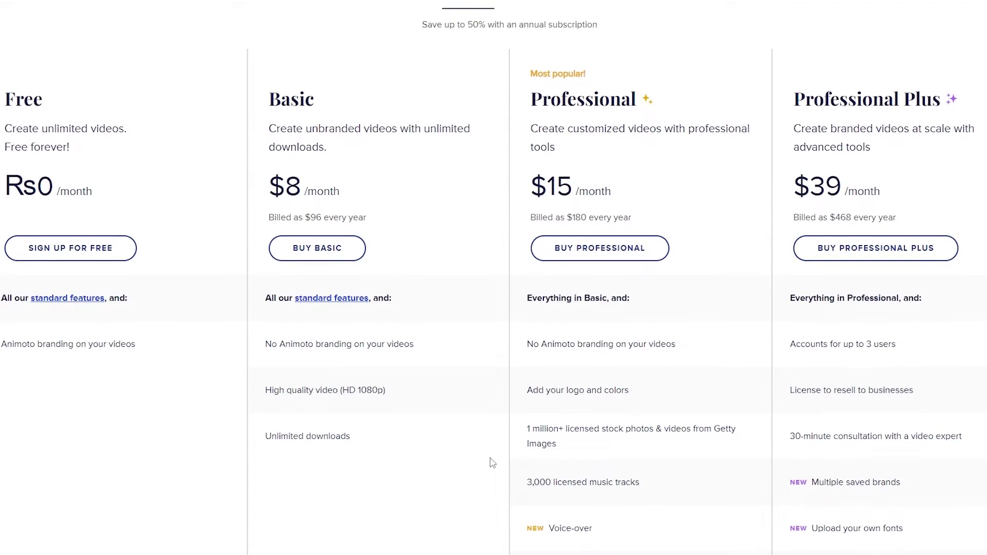
pyautogui.doubleClick(541, 100)
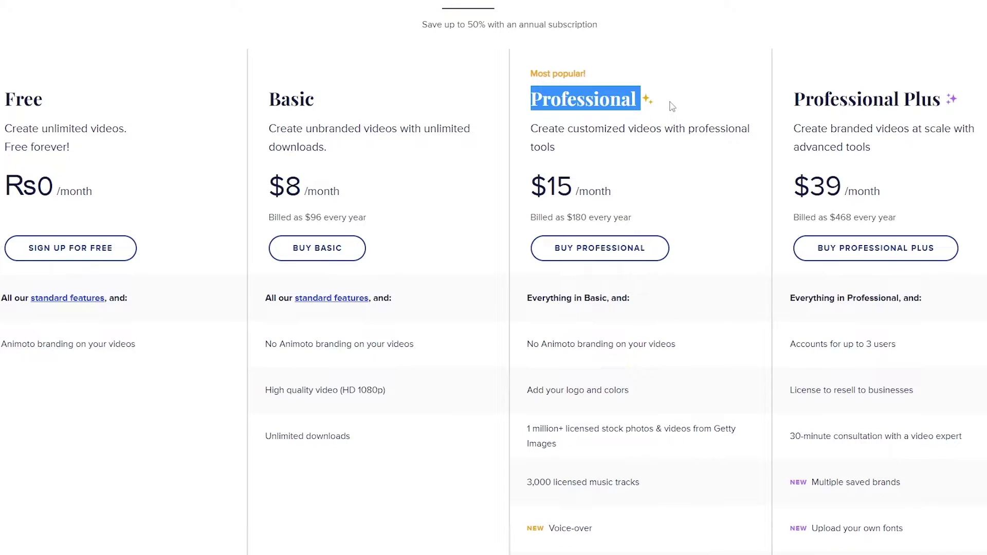
pyautogui.moveTo(548, 187); pyautogui.dragTo(580, 189)
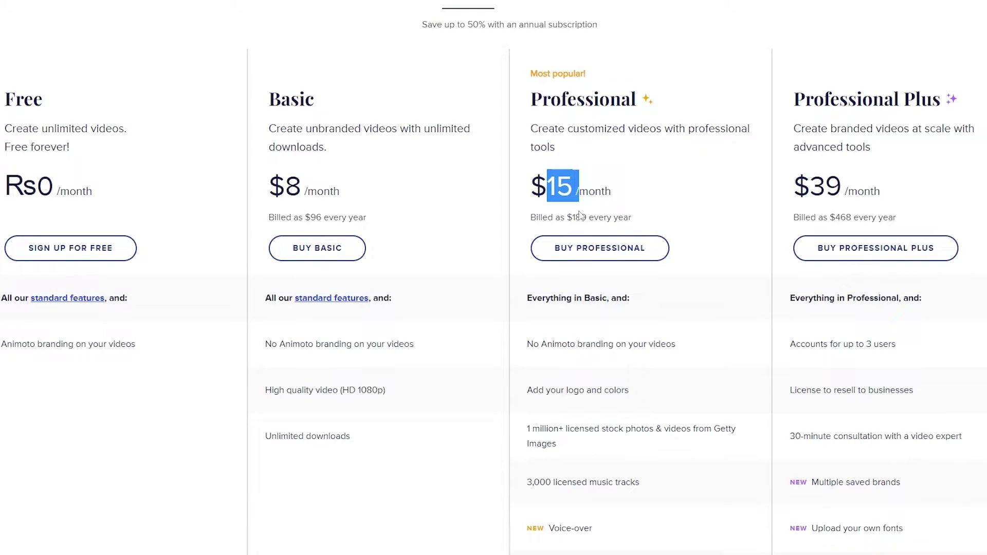
# Step: Re-read Professional's licensed stock photos and 40 professional fonts features
pyautogui.scroll(-1, 535, 284)
pyautogui.scroll(-2, 531, 286)
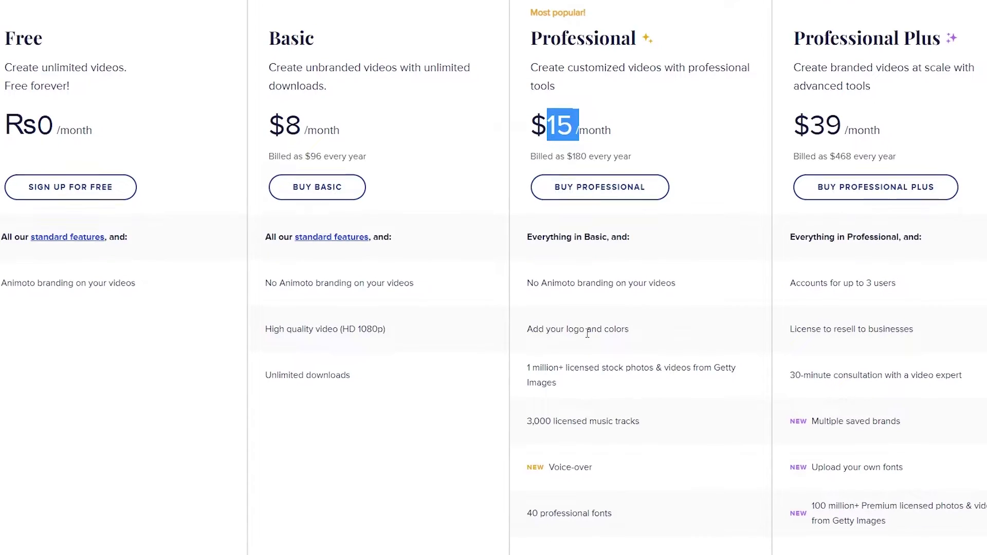
pyautogui.moveTo(554, 256); pyautogui.dragTo(599, 250)
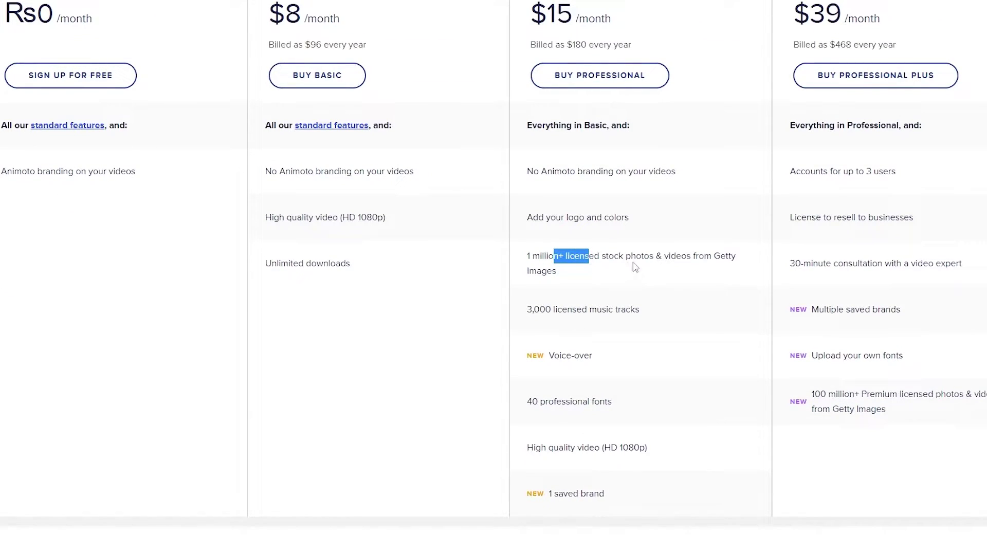
pyautogui.scroll(-2, 619, 321)
pyautogui.moveTo(553, 284); pyautogui.dragTo(548, 285)
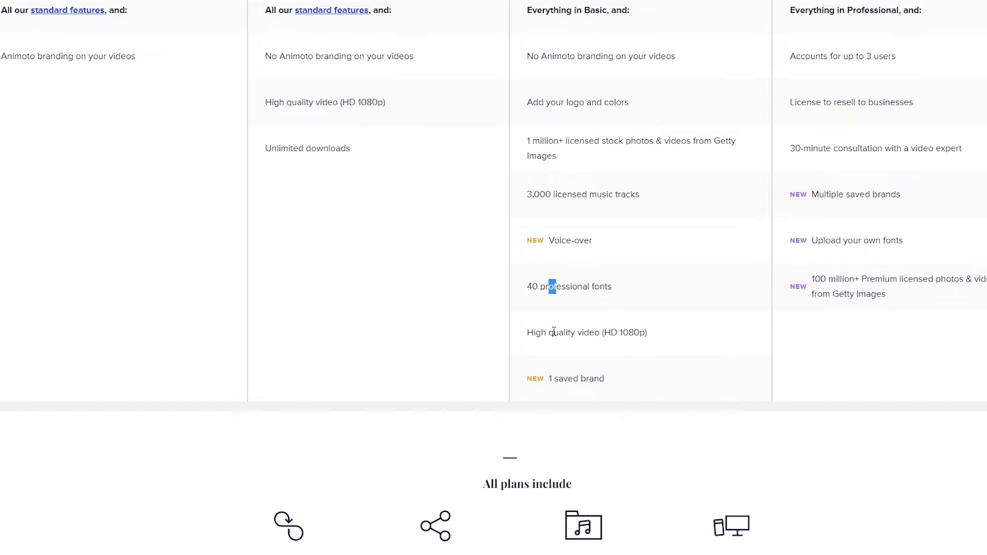
pyautogui.moveTo(554, 331); pyautogui.dragTo(564, 332)
pyautogui.moveTo(559, 379); pyautogui.dragTo(573, 379)
# Step: Return to the top of the Choose your plan page
pyautogui.scroll(1, 565, 370)
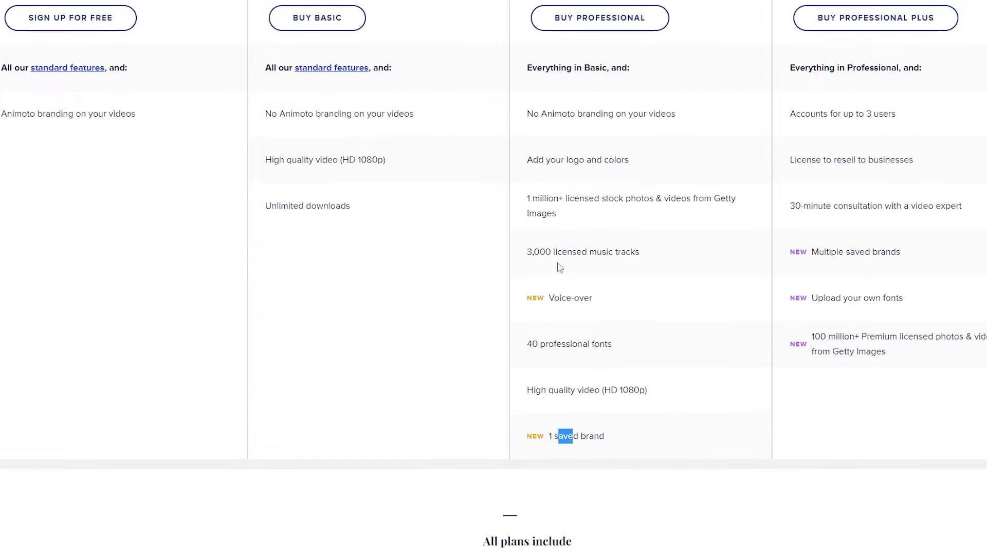
pyautogui.click(560, 267)
pyautogui.scroll(2, 545, 257)
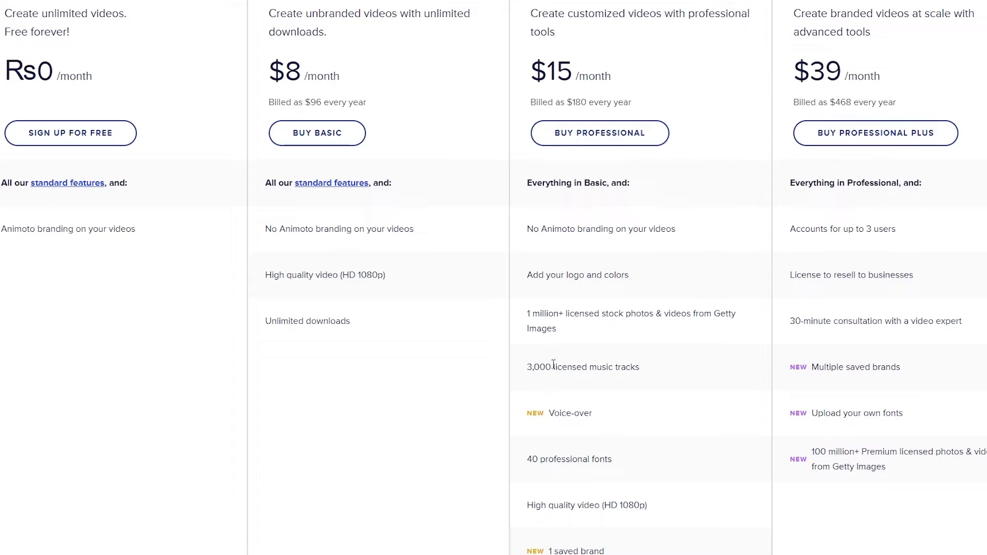
pyautogui.scroll(1, 479, 411)
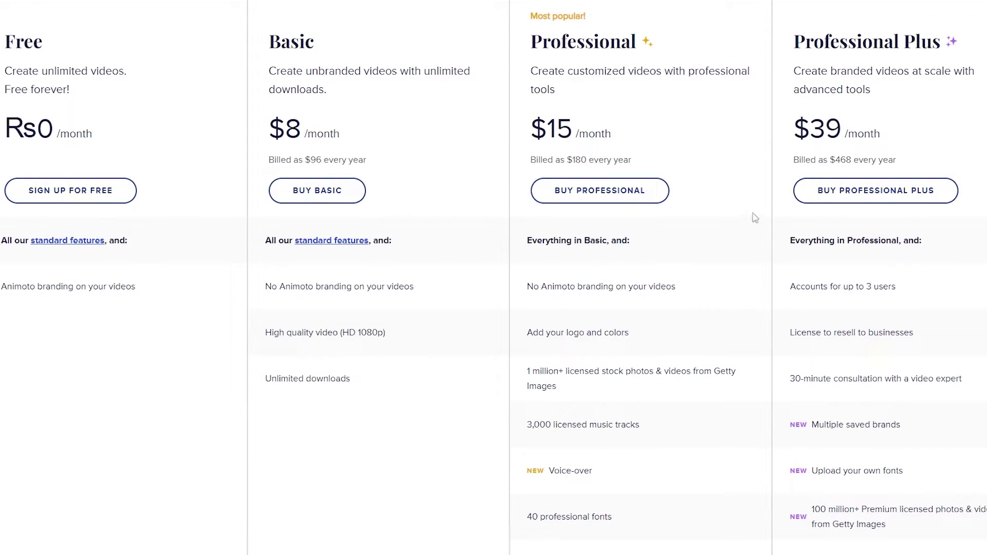
pyautogui.scroll(2, 626, 221)
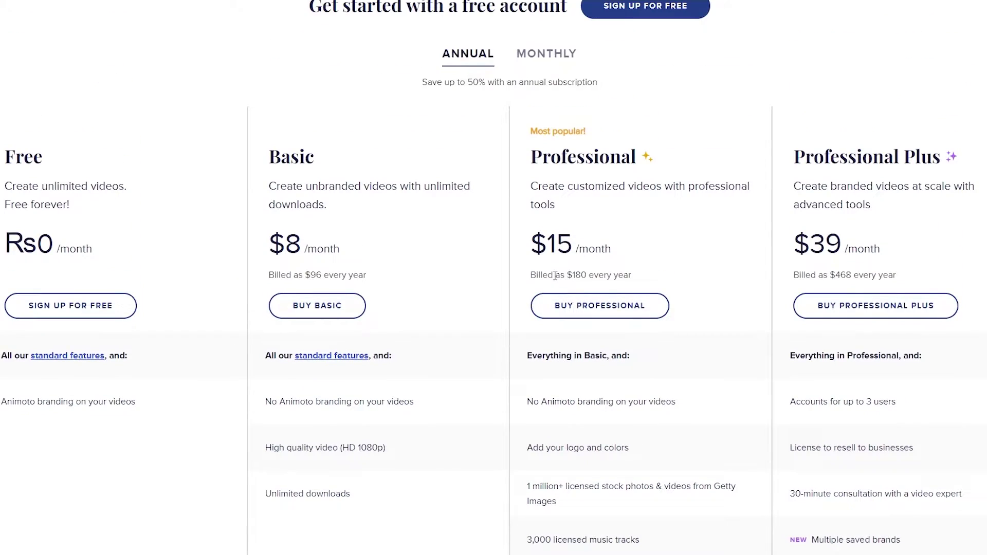
pyautogui.scroll(2, 555, 276)
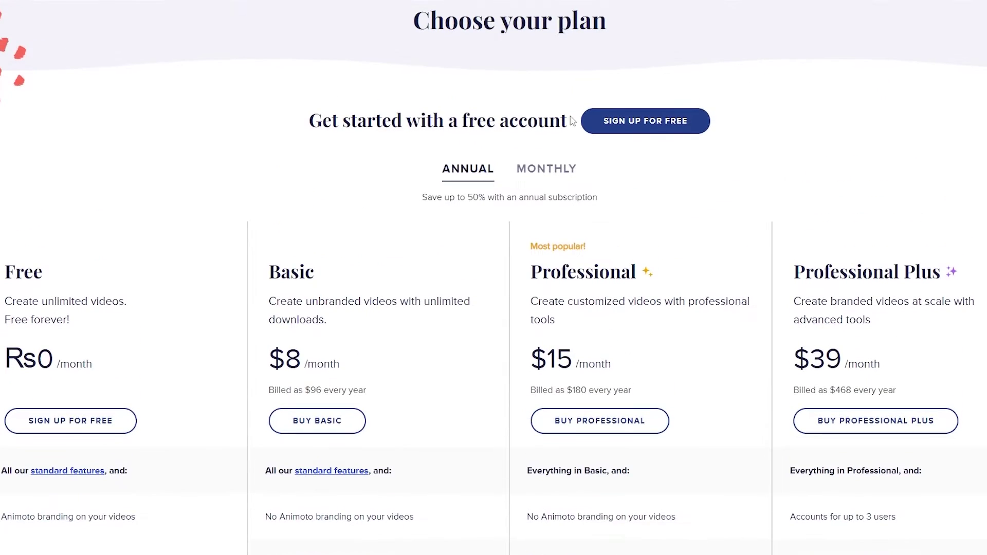
pyautogui.scroll(1, 633, 195)
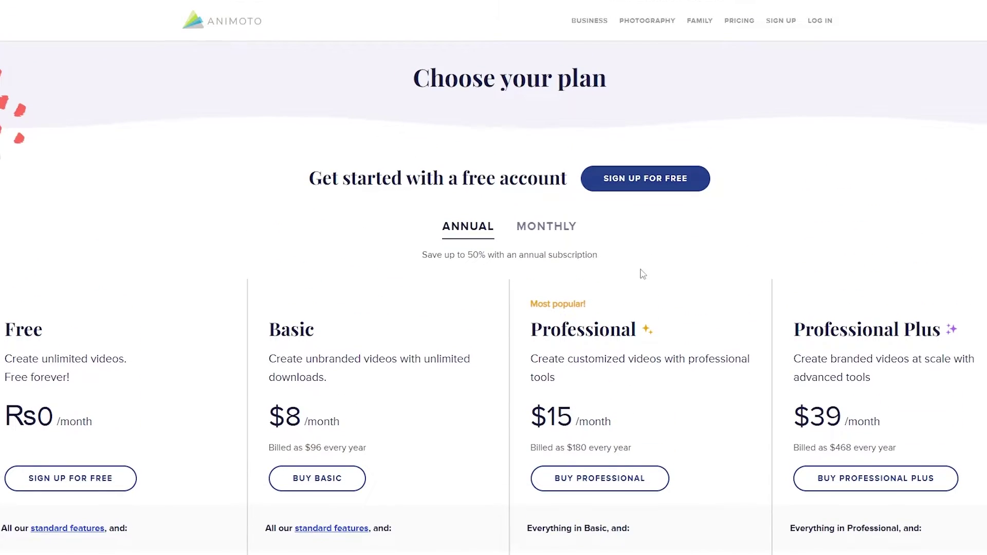
# Step: Start the free sign-up and read the 'What will you be using Animoto for?' question
pyautogui.click(640, 190)
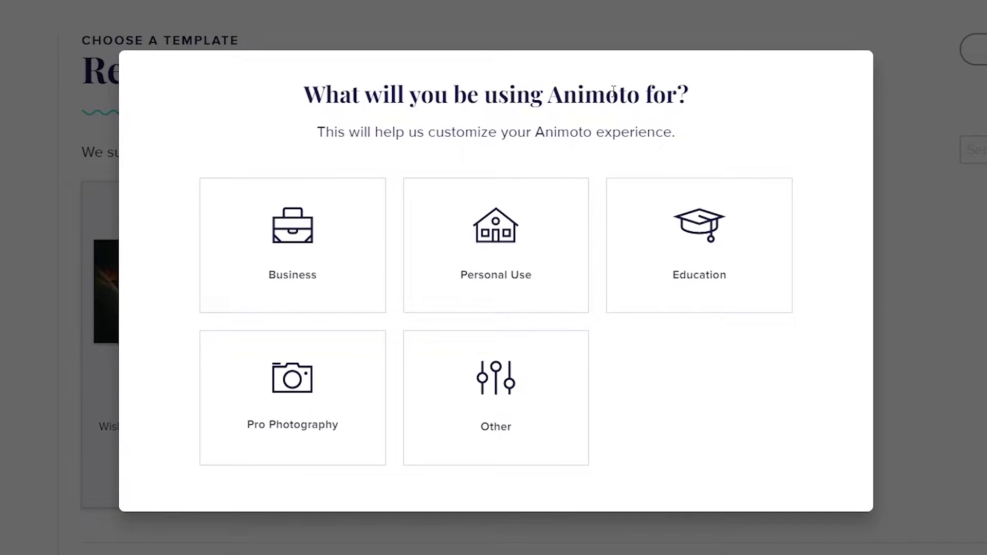
pyautogui.moveTo(304, 94); pyautogui.dragTo(704, 99)
pyautogui.click(717, 100)
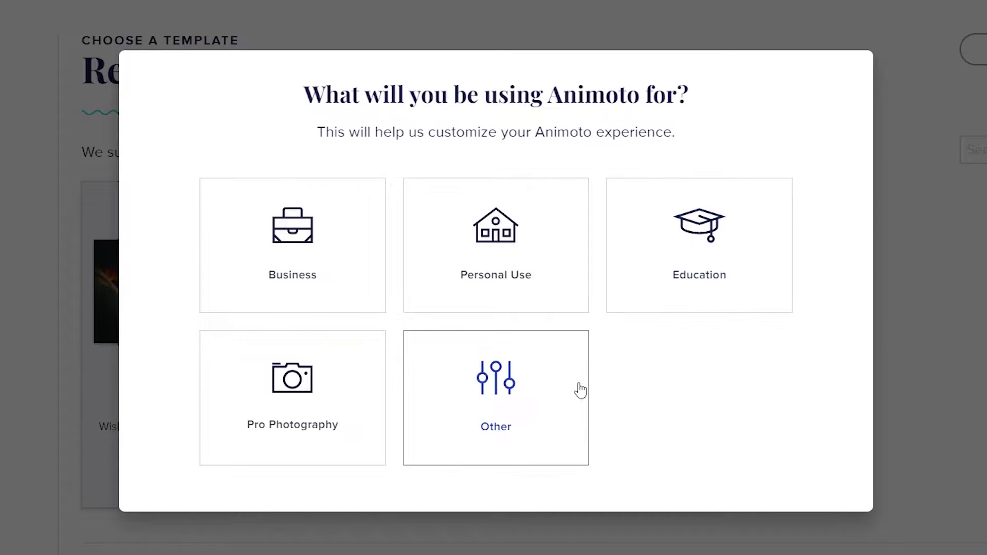
# Step: Choose Personal Use as the account purpose and browse the suggested templates
pyautogui.click(494, 280)
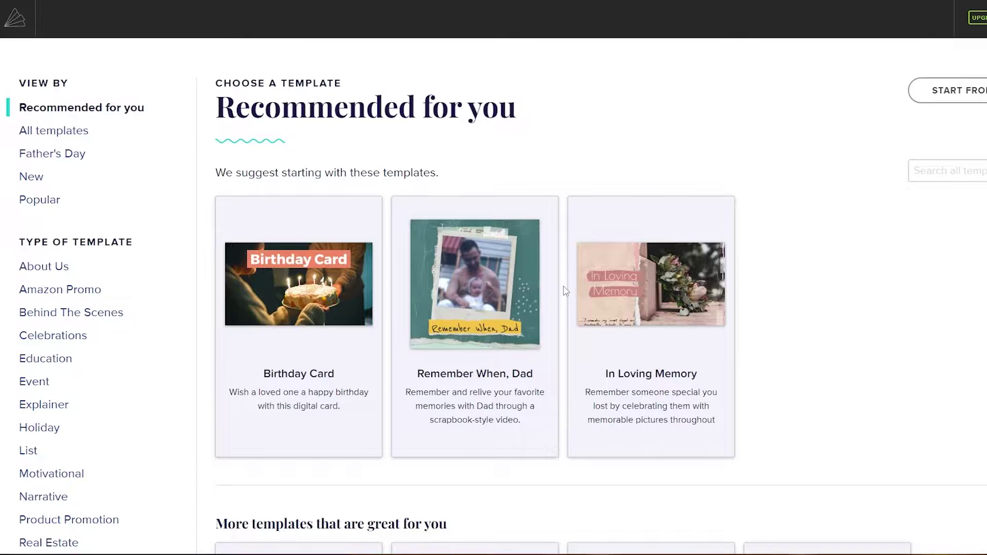
pyautogui.scroll(-1, 848, 240)
pyautogui.scroll(1, 844, 300)
pyautogui.scroll(-4, 843, 296)
pyautogui.scroll(4, 841, 293)
pyautogui.scroll(-4, 82, 413)
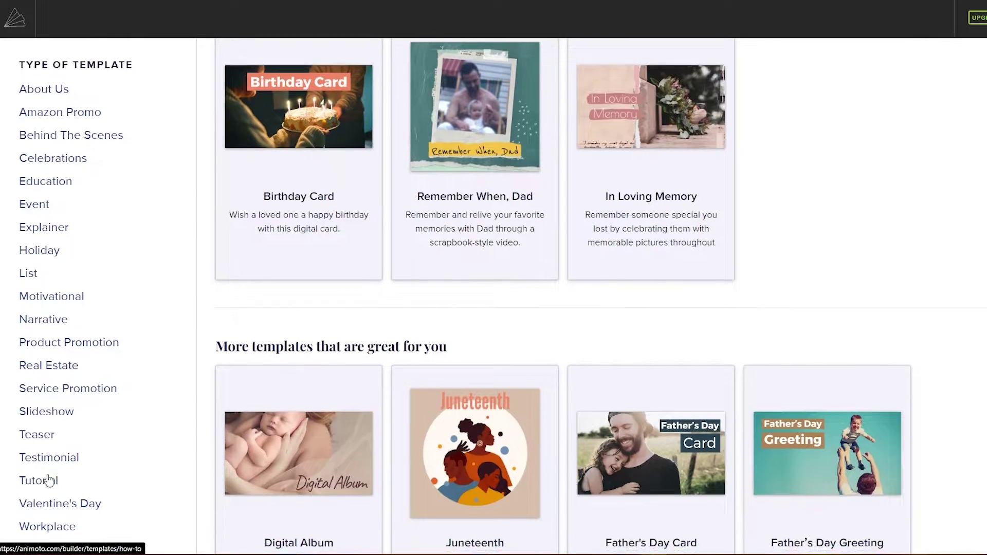
pyautogui.scroll(-4, 48, 479)
pyautogui.scroll(1, 50, 479)
pyautogui.scroll(-14, 52, 480)
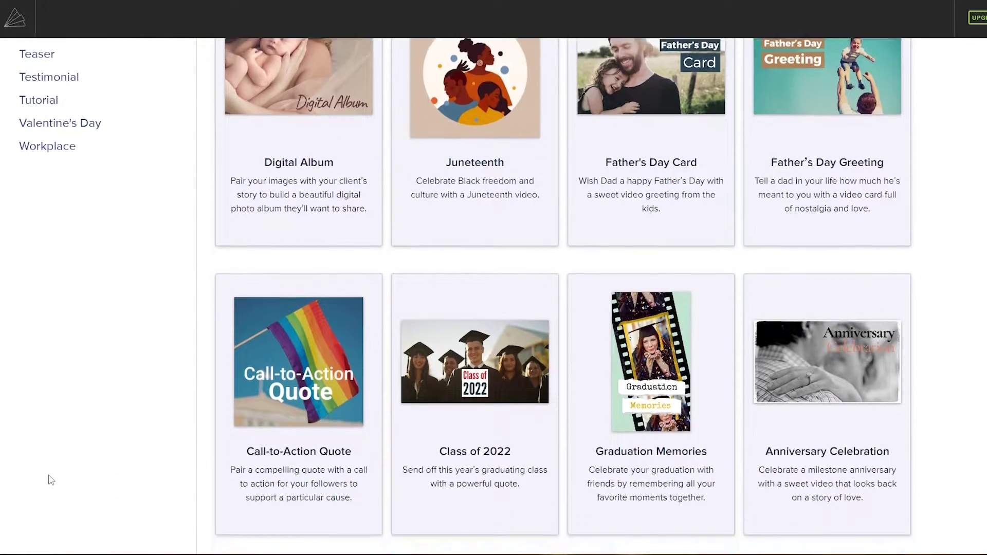
pyautogui.scroll(20, 52, 475)
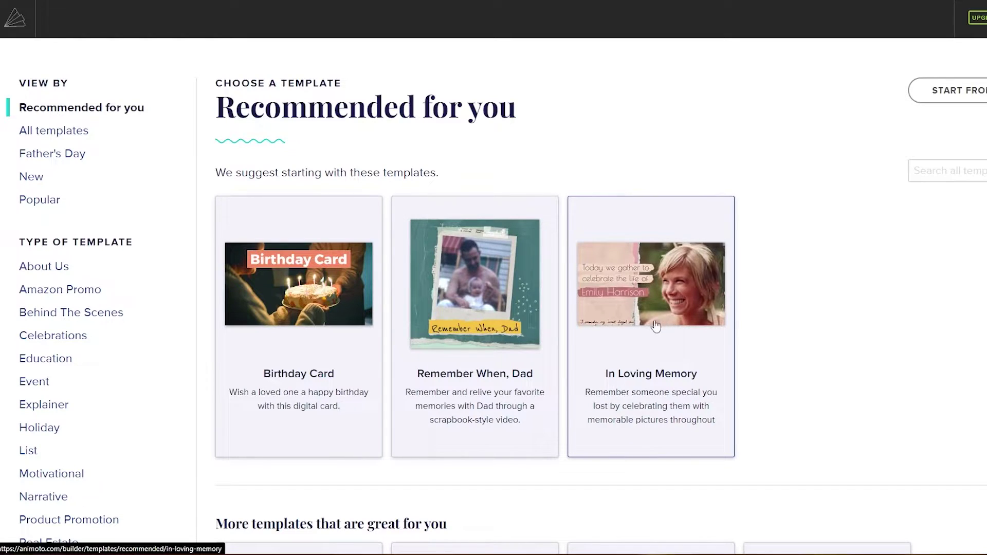
# Step: Show All templates and scroll down to the Anniversary Celebration card
pyautogui.click(35, 132)
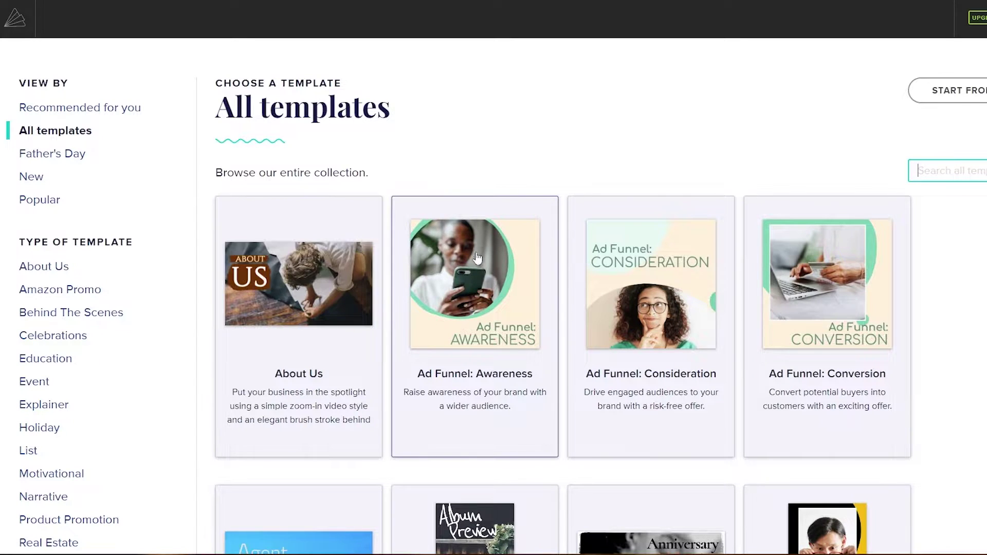
pyautogui.scroll(-4, 578, 368)
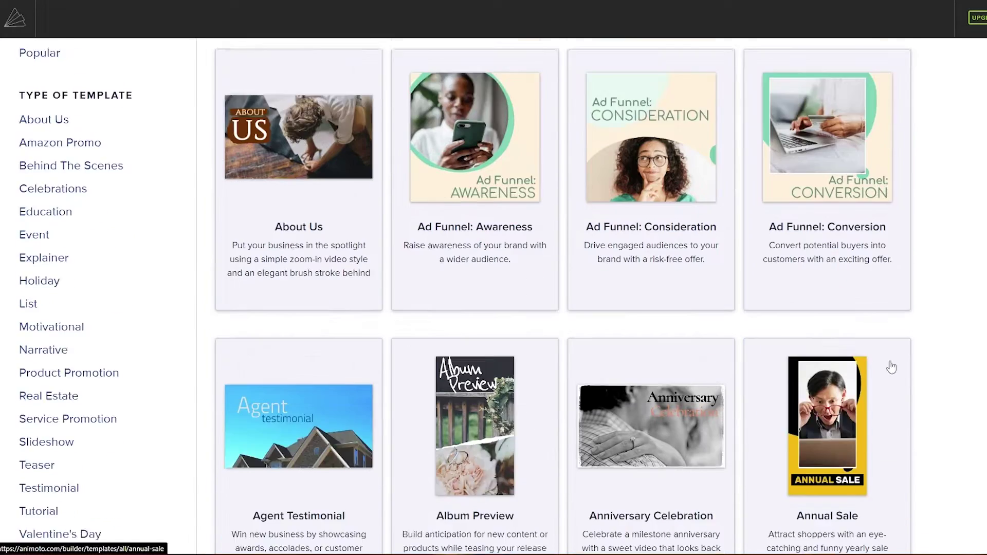
pyautogui.scroll(-2, 337, 354)
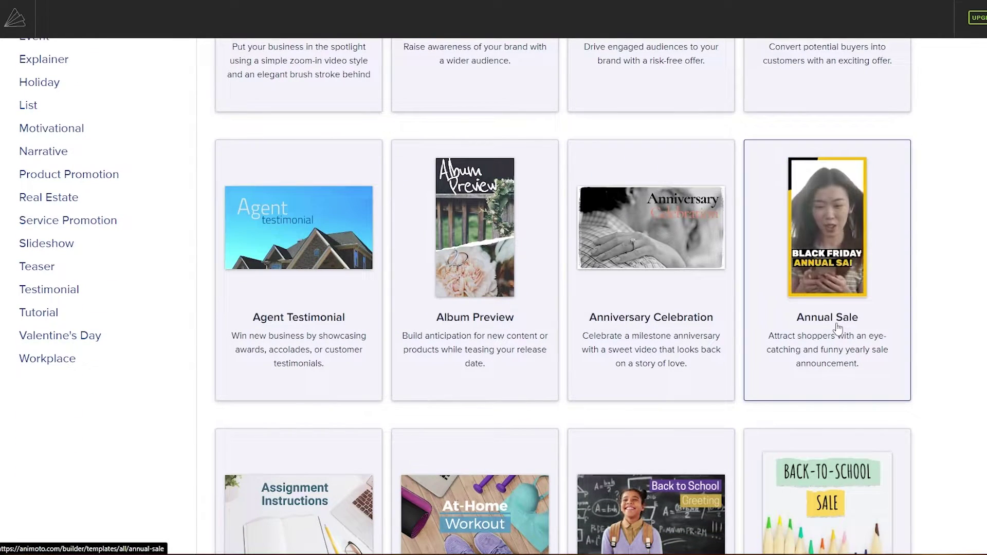
pyautogui.scroll(-3, 838, 328)
pyautogui.scroll(-7, 359, 360)
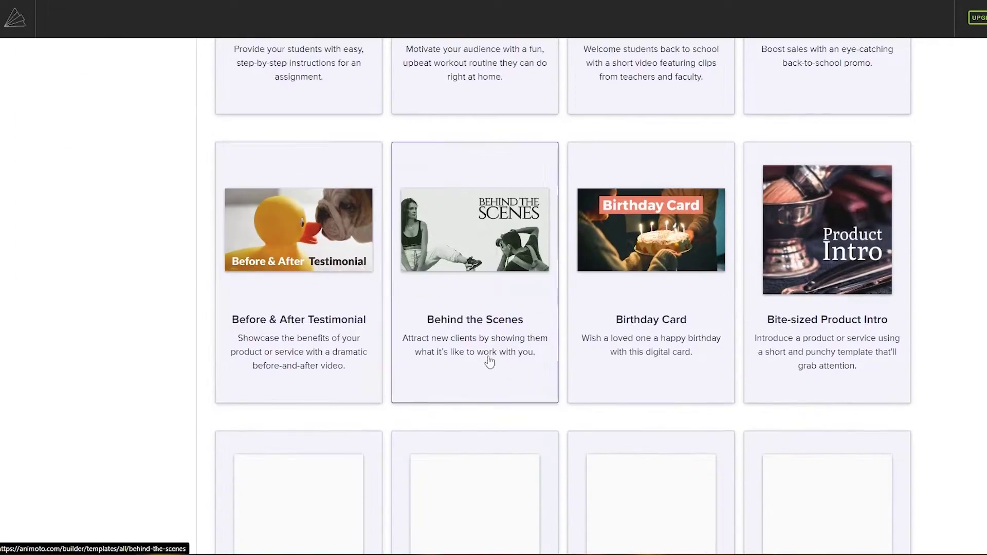
pyautogui.scroll(-1, 489, 363)
pyautogui.scroll(-6, 399, 334)
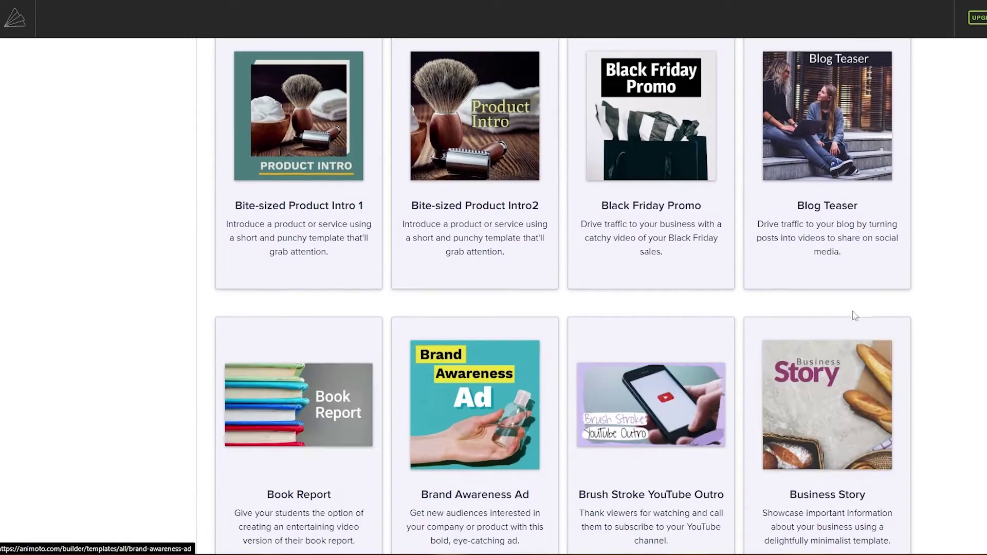
pyautogui.scroll(-4, 855, 315)
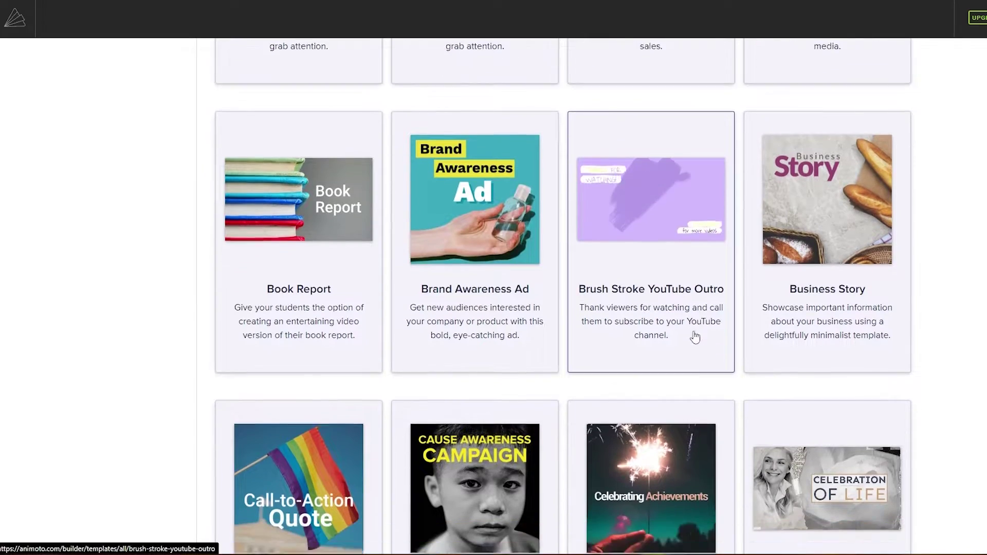
pyautogui.scroll(-5, 689, 335)
pyautogui.scroll(-2, 467, 375)
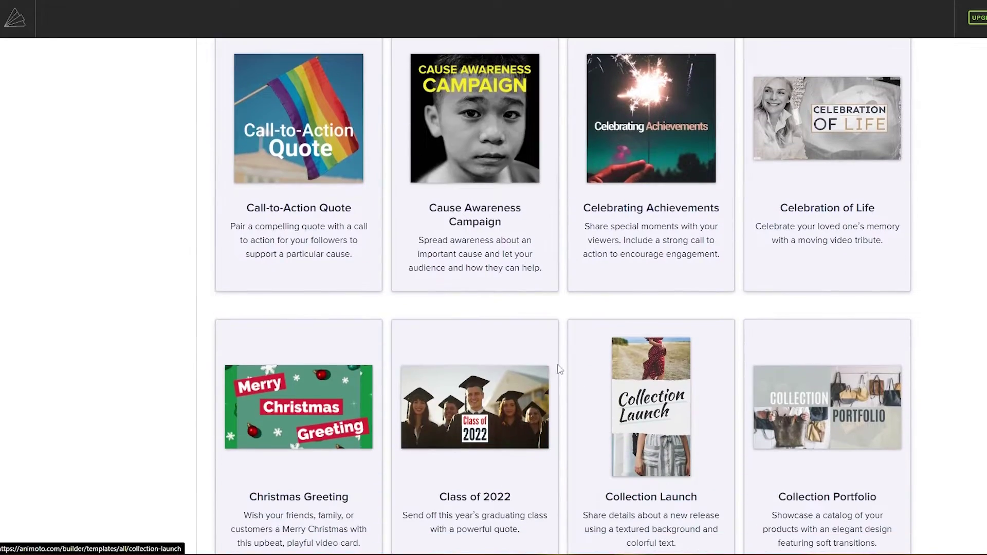
pyautogui.scroll(15, 560, 365)
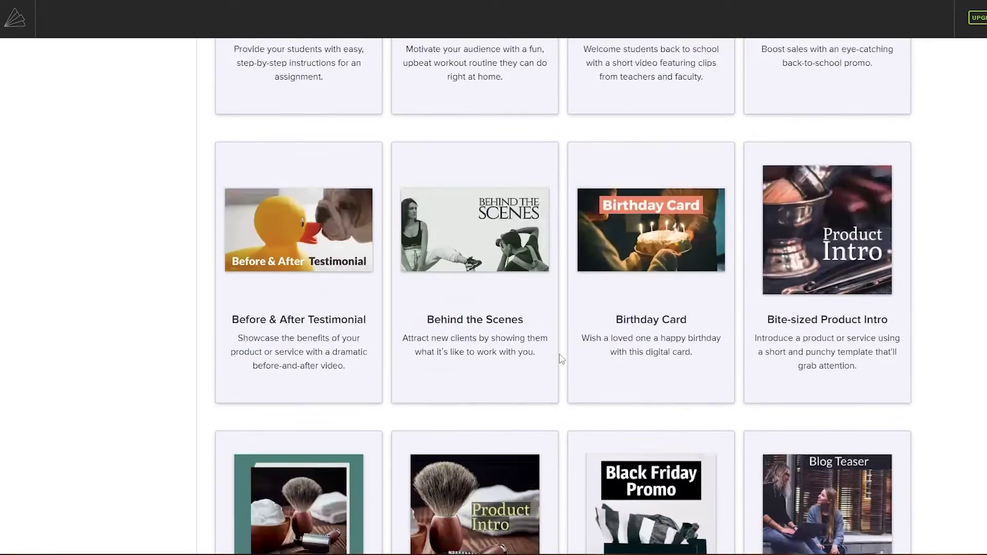
pyautogui.scroll(-5, 559, 360)
pyautogui.scroll(20, 570, 362)
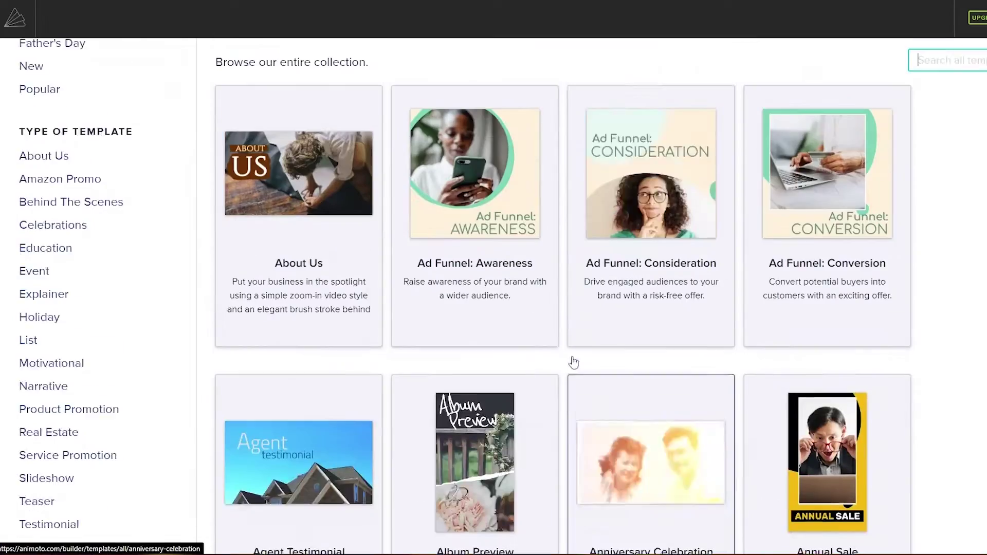
pyautogui.scroll(1, 573, 363)
pyautogui.scroll(-5, 571, 359)
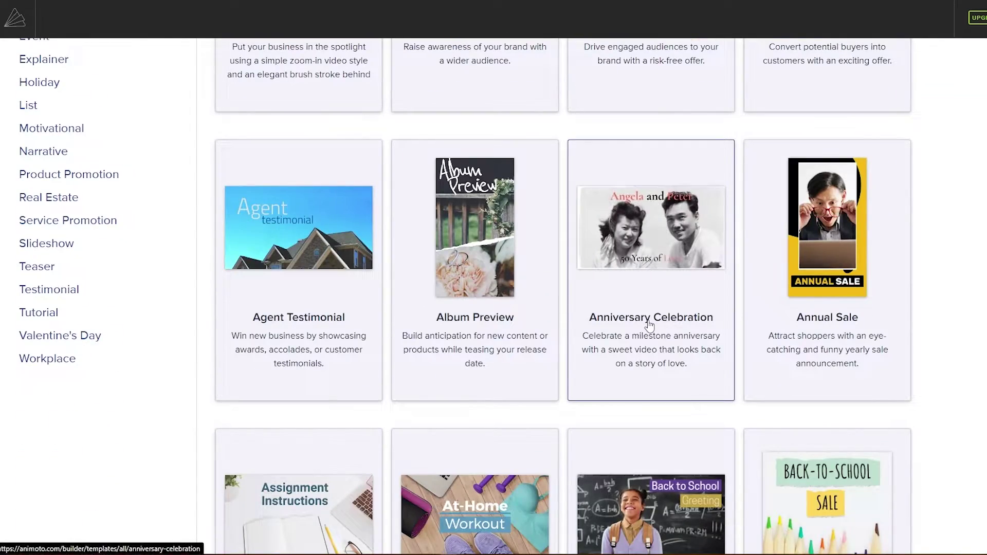
# Step: Review Anniversary Celebration's scrapbook and pastel palette features, then choose that template
pyautogui.click(649, 325)
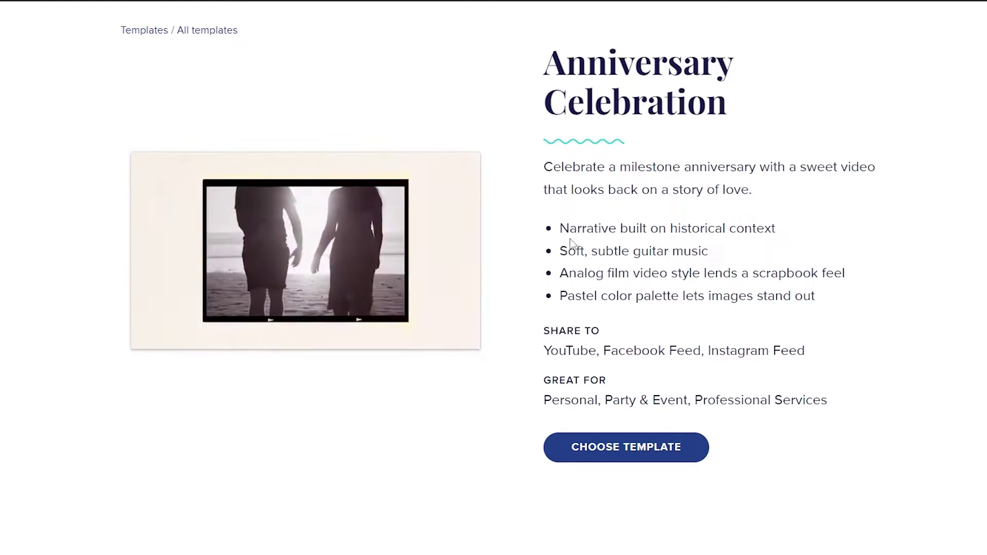
pyautogui.moveTo(569, 228); pyautogui.dragTo(771, 252)
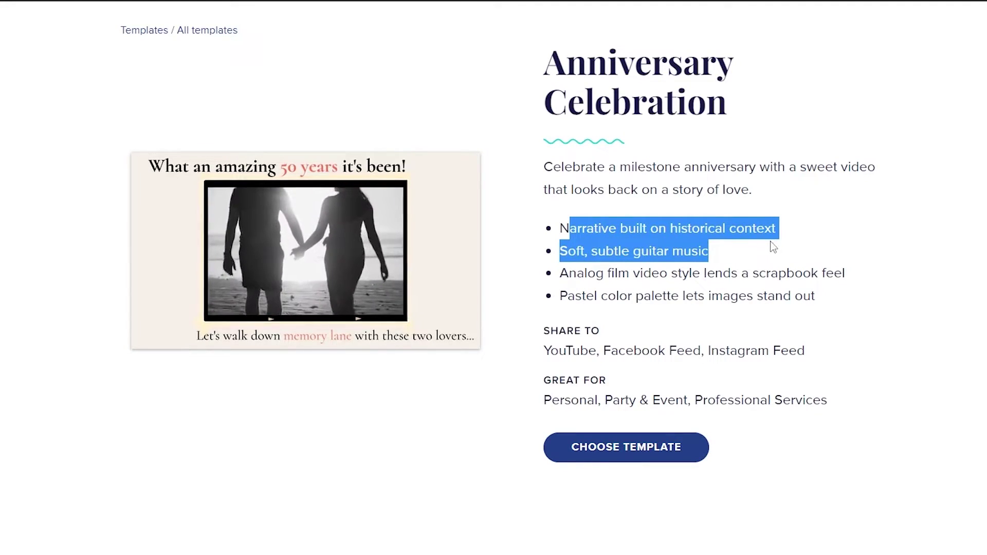
pyautogui.click(564, 252)
pyautogui.moveTo(561, 272); pyautogui.dragTo(853, 283)
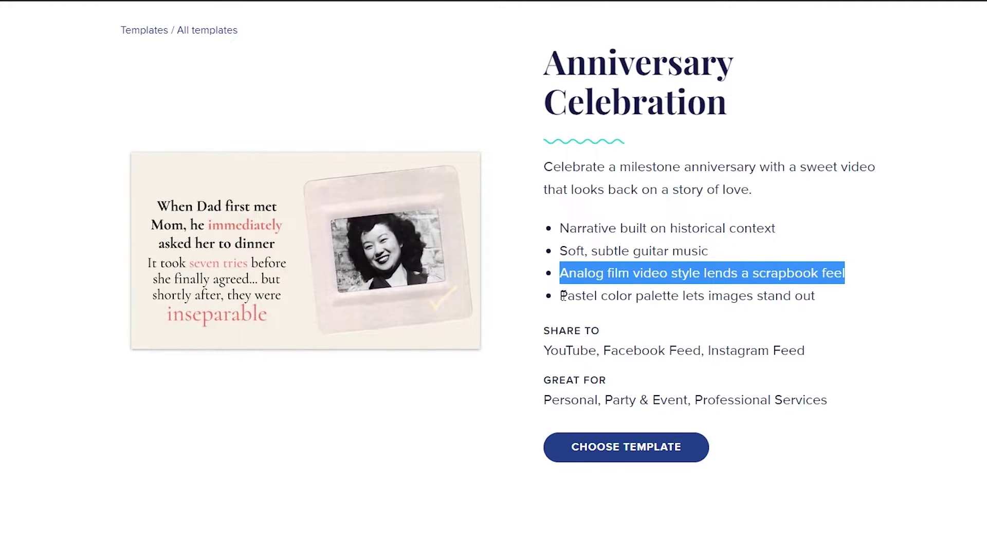
pyautogui.moveTo(564, 296); pyautogui.dragTo(880, 309)
pyautogui.click(702, 312)
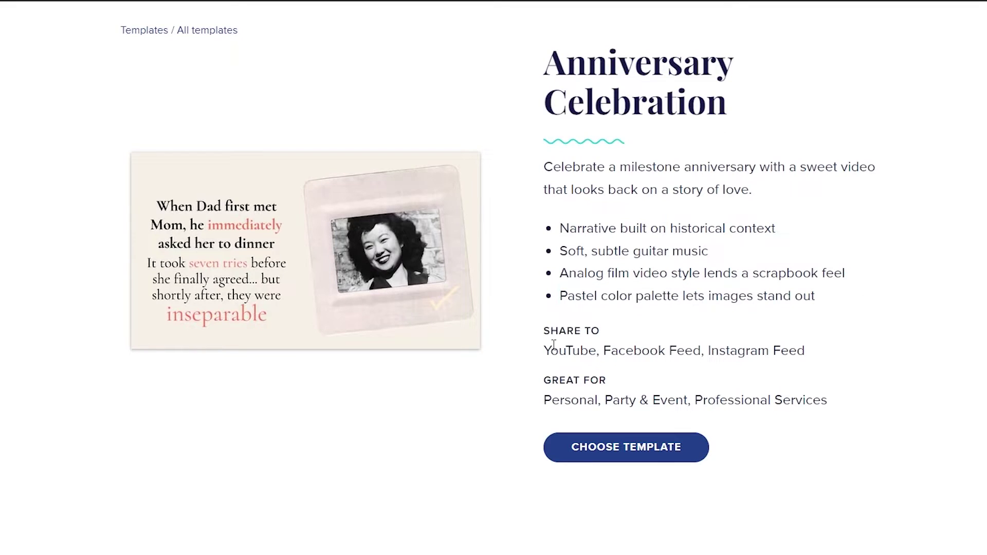
pyautogui.click(619, 456)
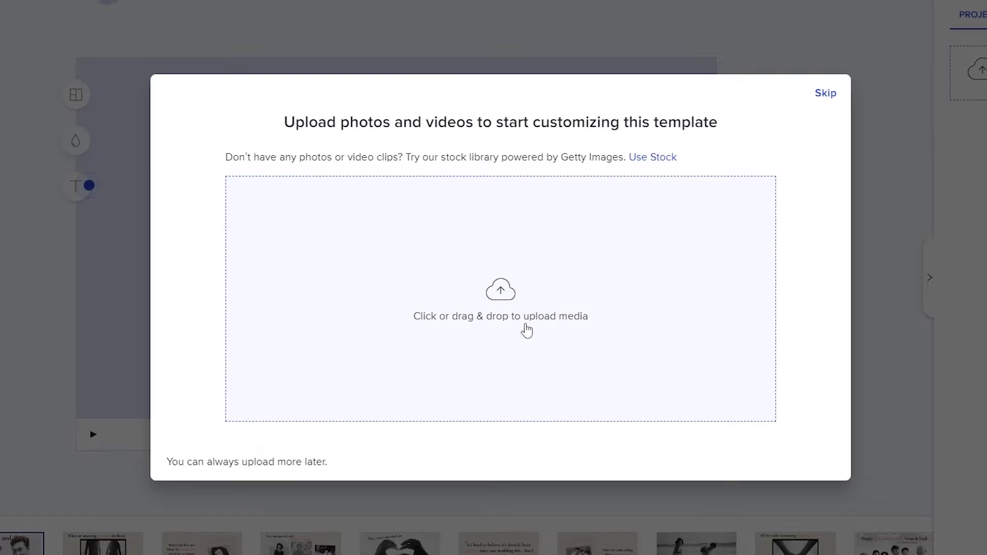
# Step: Skip the media upload and the Congrats tour, then scroll the stock Media Library
pyautogui.click(825, 95)
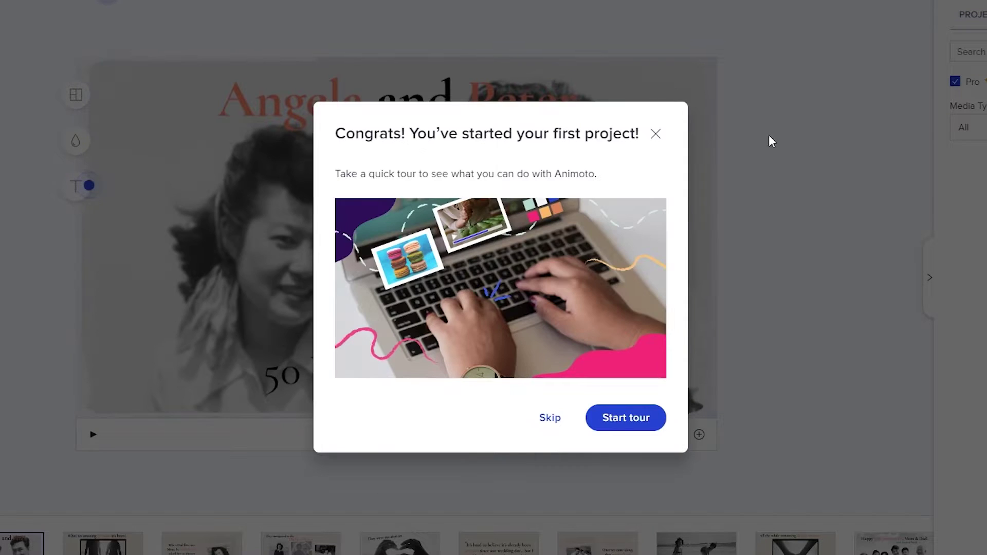
pyautogui.click(549, 429)
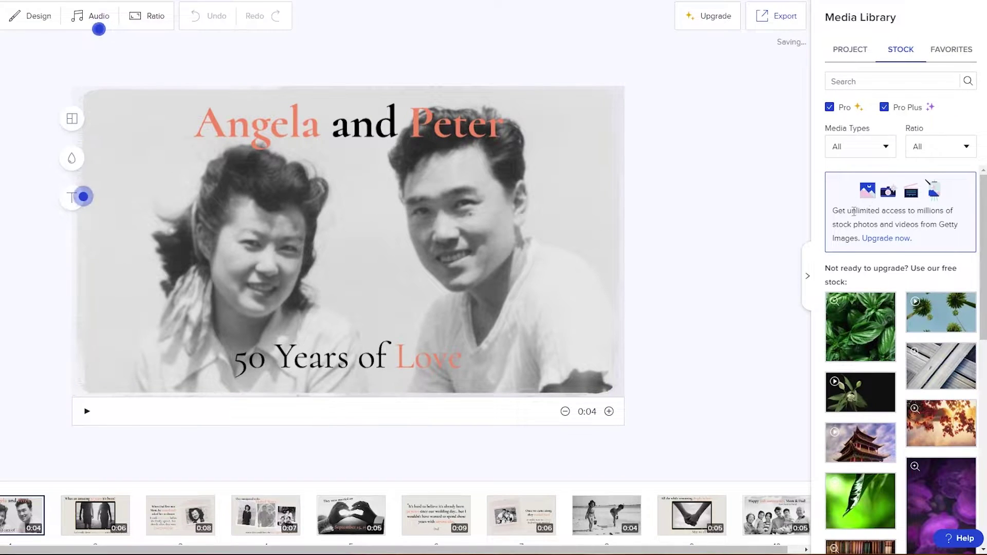
pyautogui.scroll(-6, 830, 273)
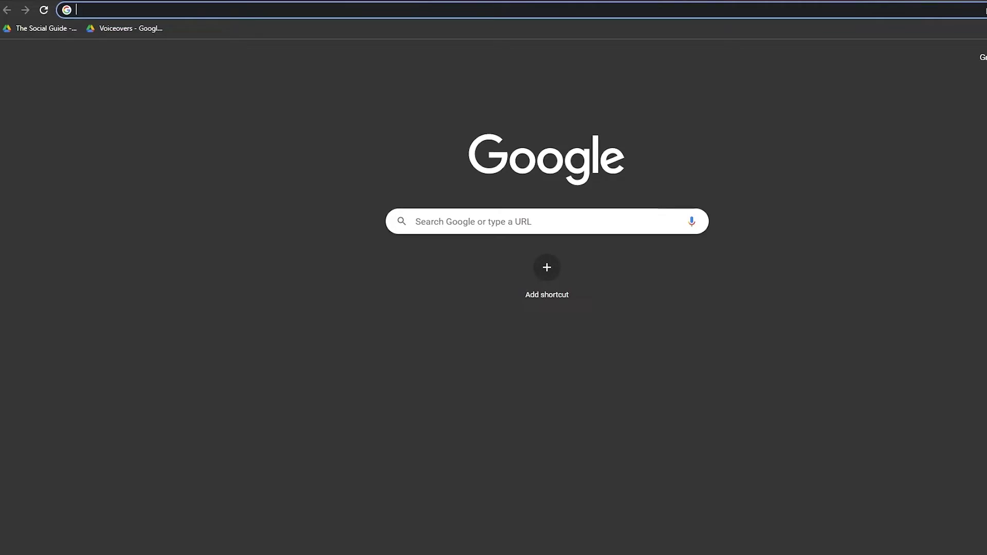
# Step: Go to Pixabay, switch to Photos and search for 'couple'
pyautogui.write('pix')
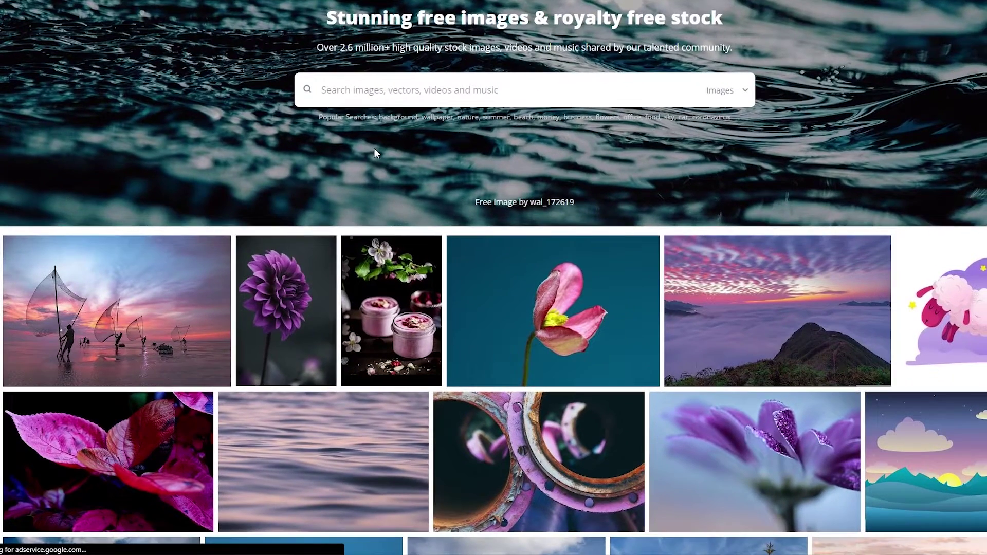
pyautogui.scroll(-3, 374, 149)
pyautogui.scroll(5, 374, 153)
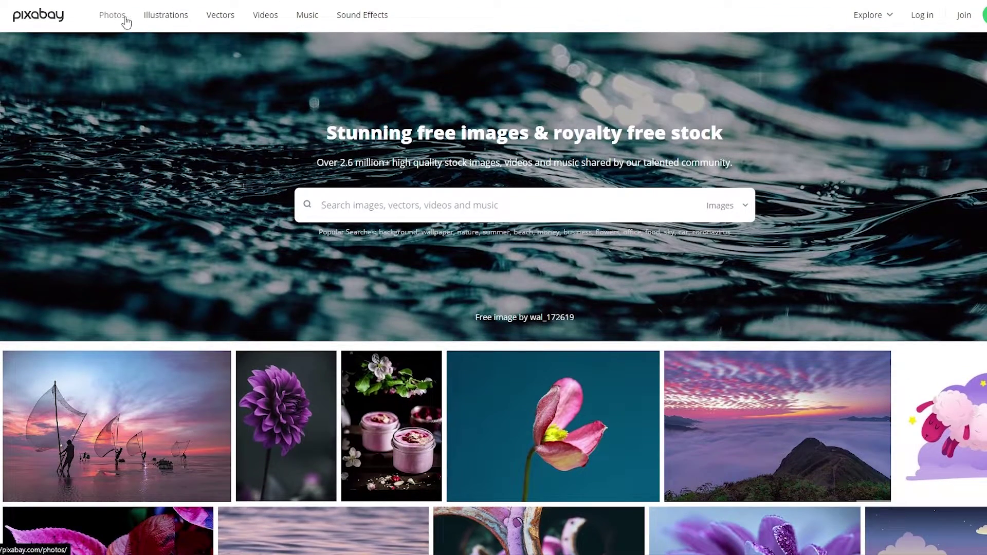
pyautogui.click(125, 18)
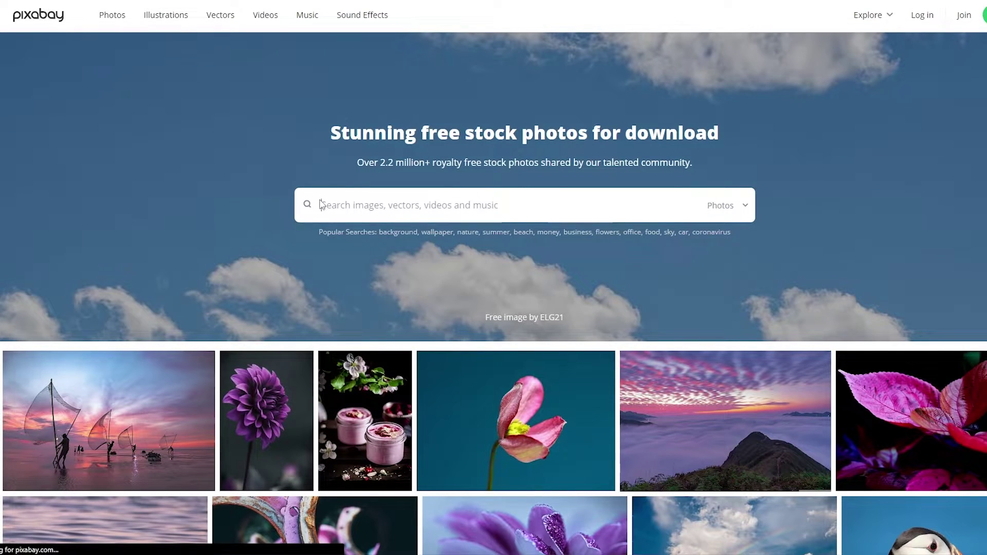
pyautogui.click(333, 205)
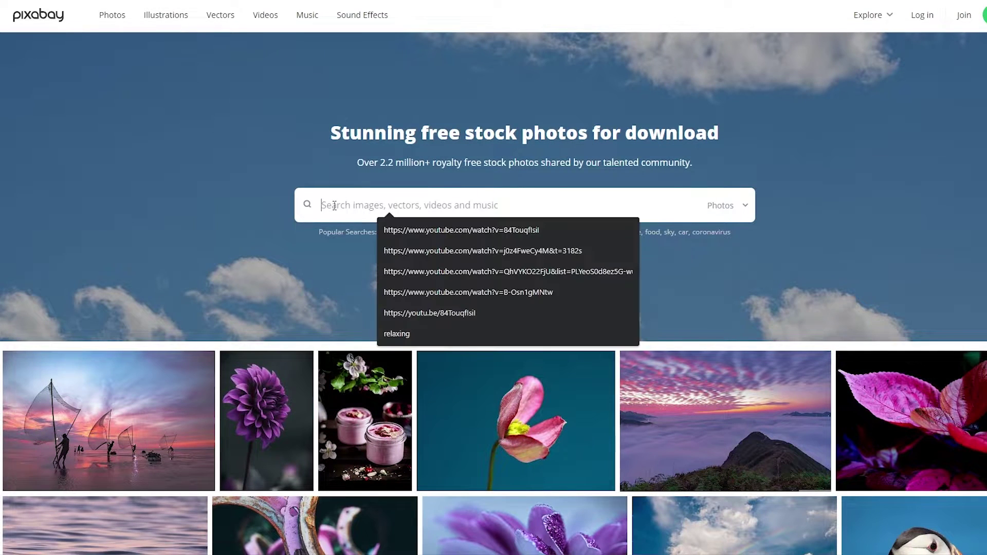
pyautogui.click(421, 255)
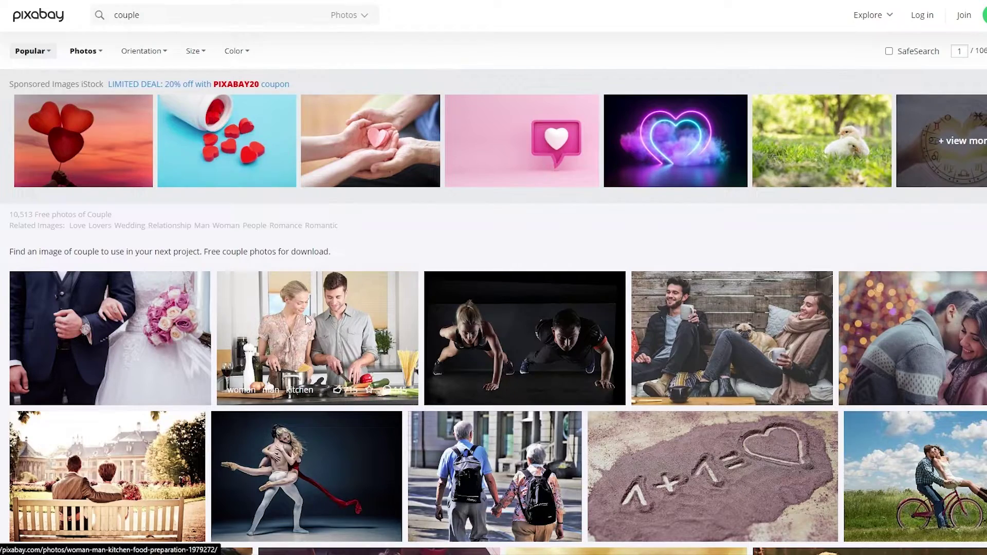
# Step: Find the bride-and-groom photo with the pink bouquet and download it free
pyautogui.scroll(-4, 307, 319)
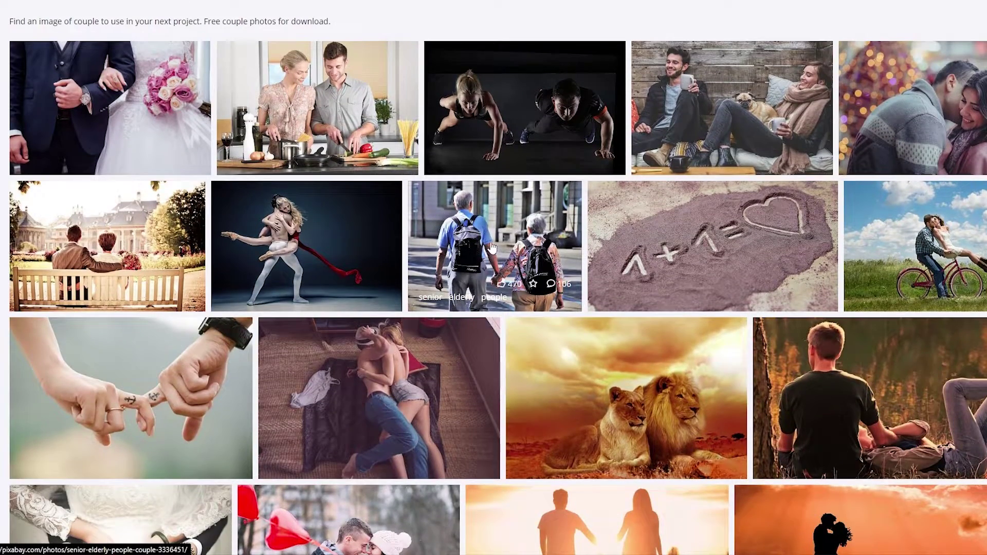
pyautogui.scroll(-4, 491, 249)
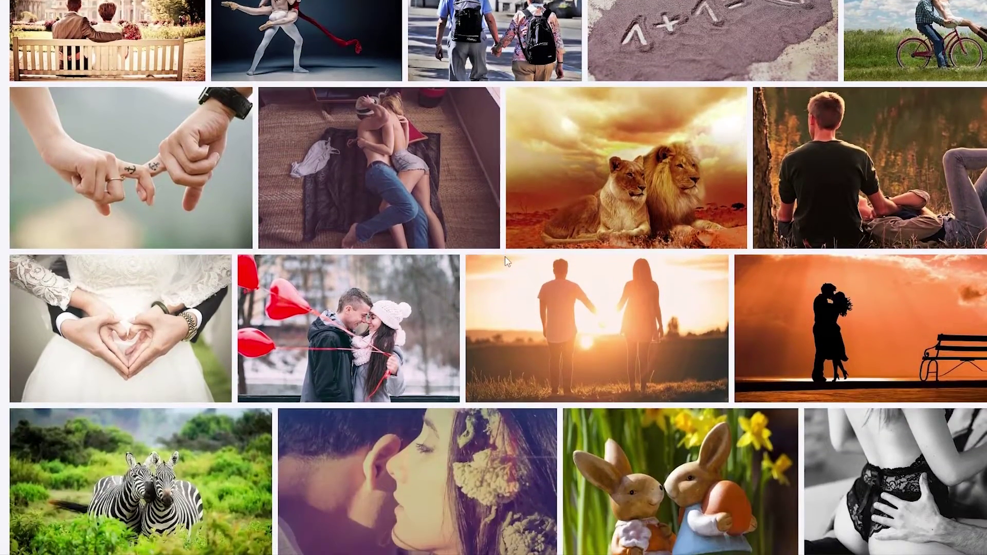
pyautogui.scroll(-5, 606, 322)
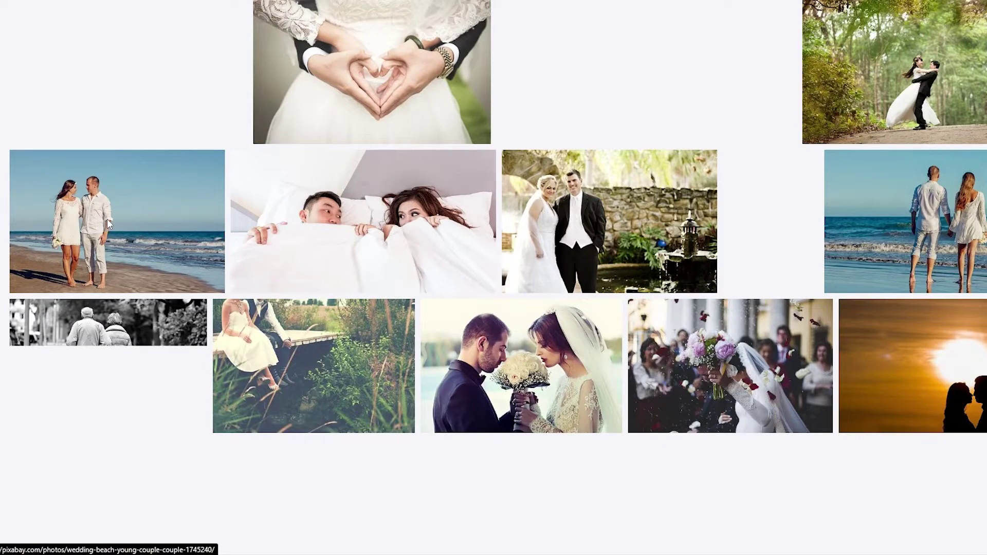
pyautogui.scroll(-1, 555, 367)
pyautogui.scroll(-5, 983, 380)
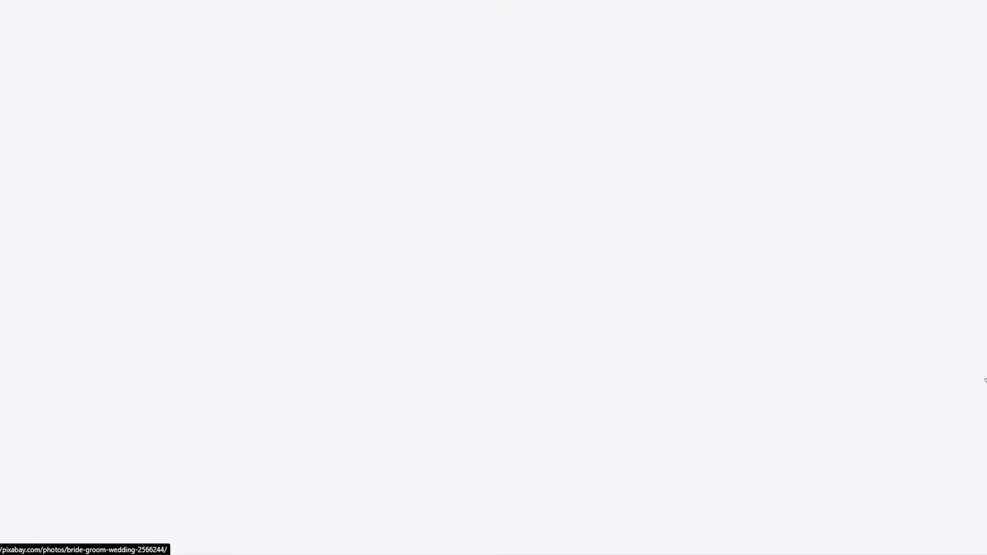
pyautogui.scroll(8, 983, 380)
pyautogui.click(830, 305)
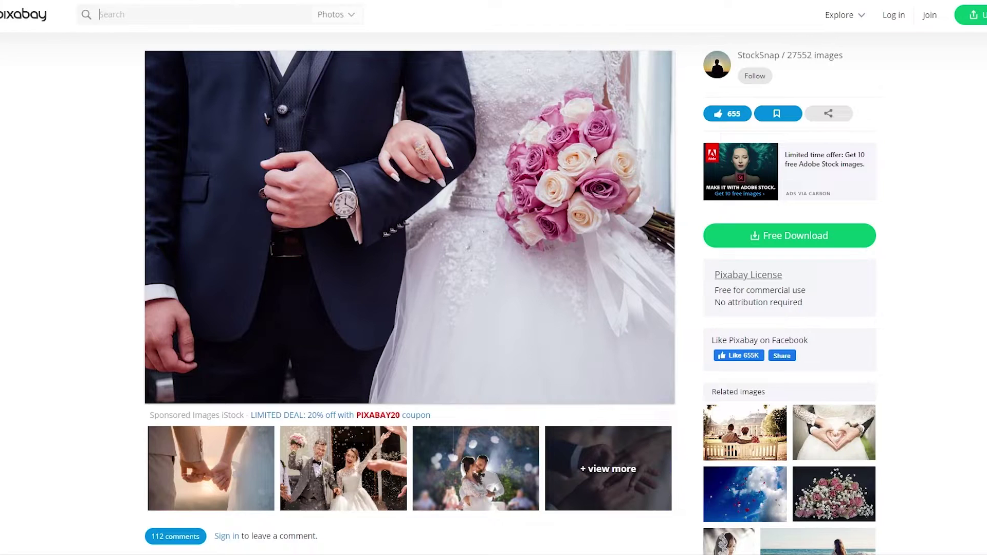
pyautogui.click(735, 236)
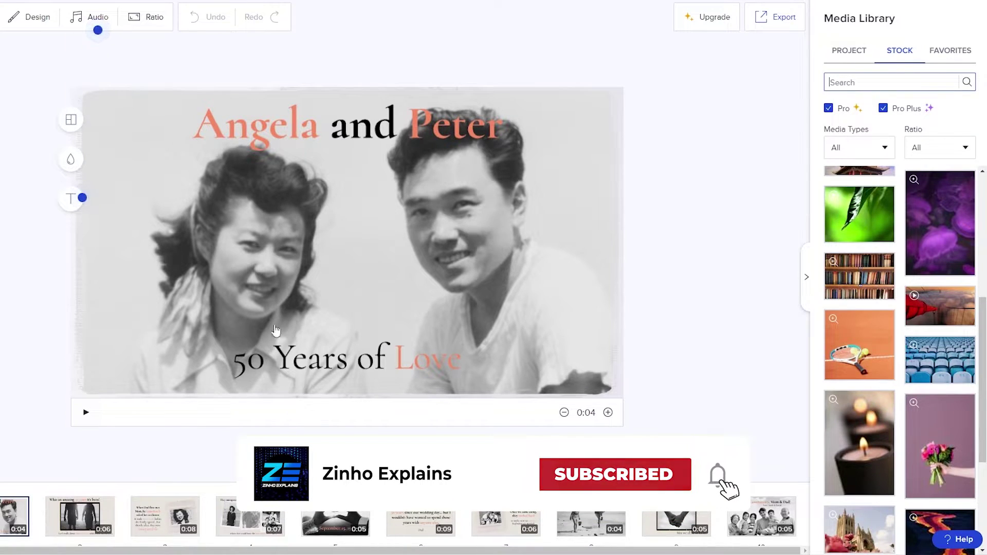
# Step: Upload the four couple photos from Downloads > Images to the project's Media Library
pyautogui.click(332, 266)
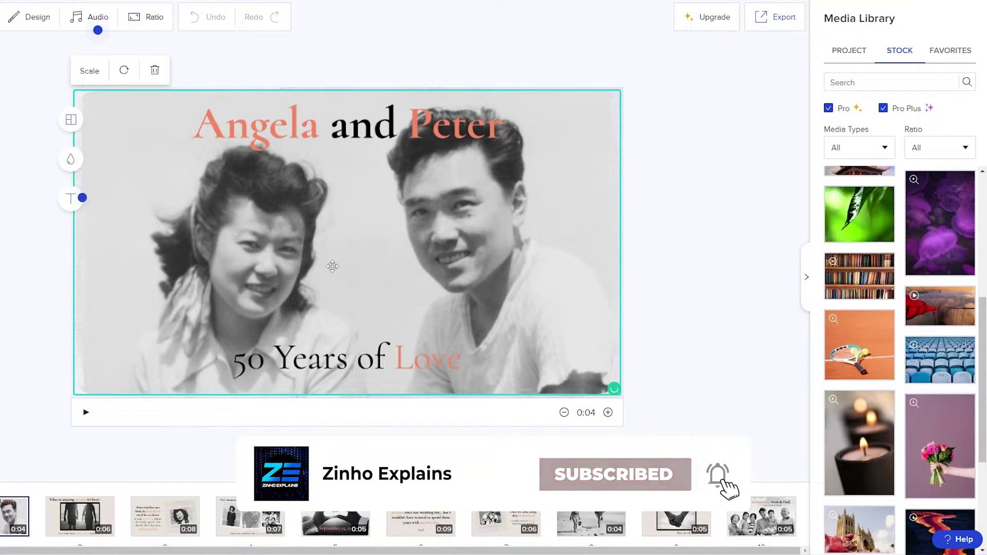
pyautogui.click(846, 50)
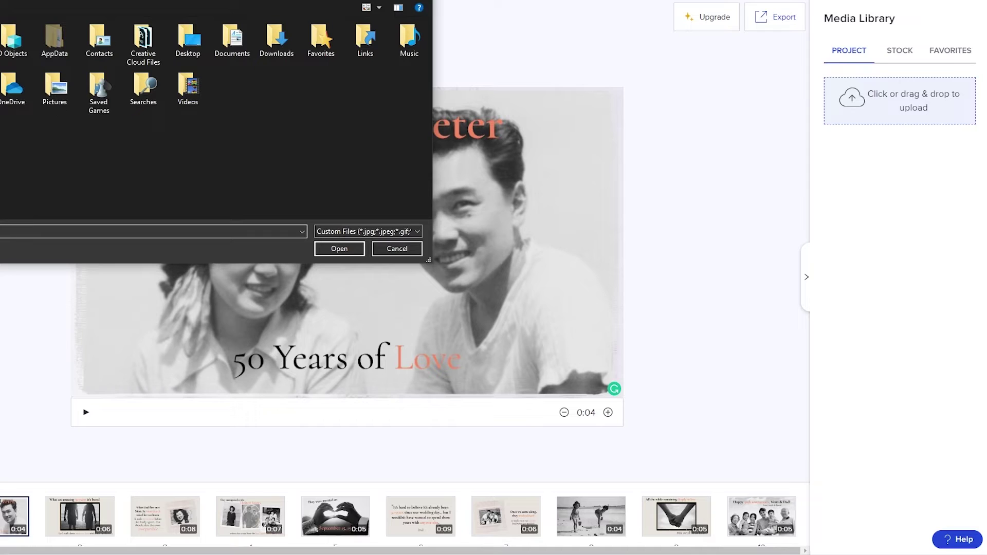
pyautogui.doubleClick(276, 41)
pyautogui.doubleClick(36, 59)
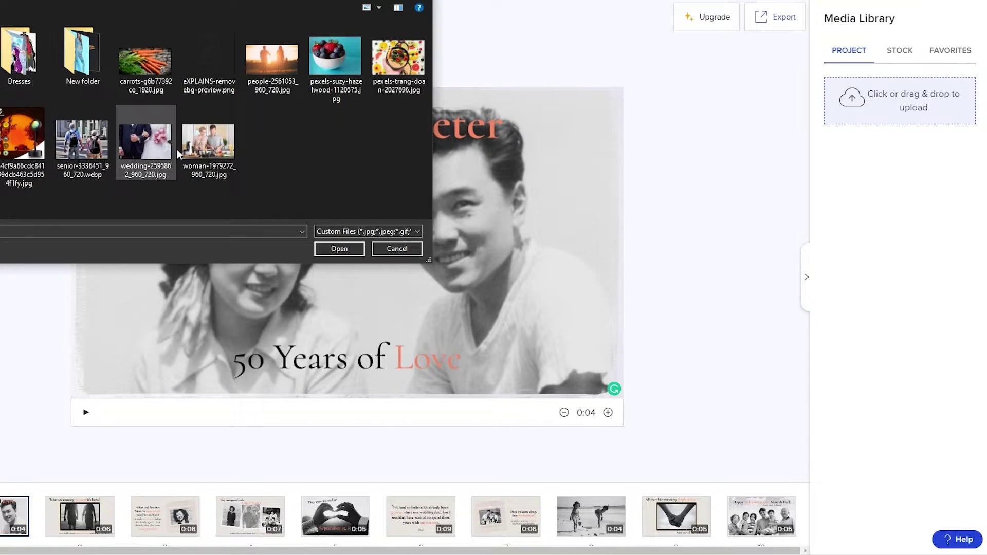
pyautogui.moveTo(241, 193); pyautogui.dragTo(92, 149)
pyautogui.keyDown('ctrl'); pyautogui.click(258, 93); pyautogui.keyUp('ctrl')
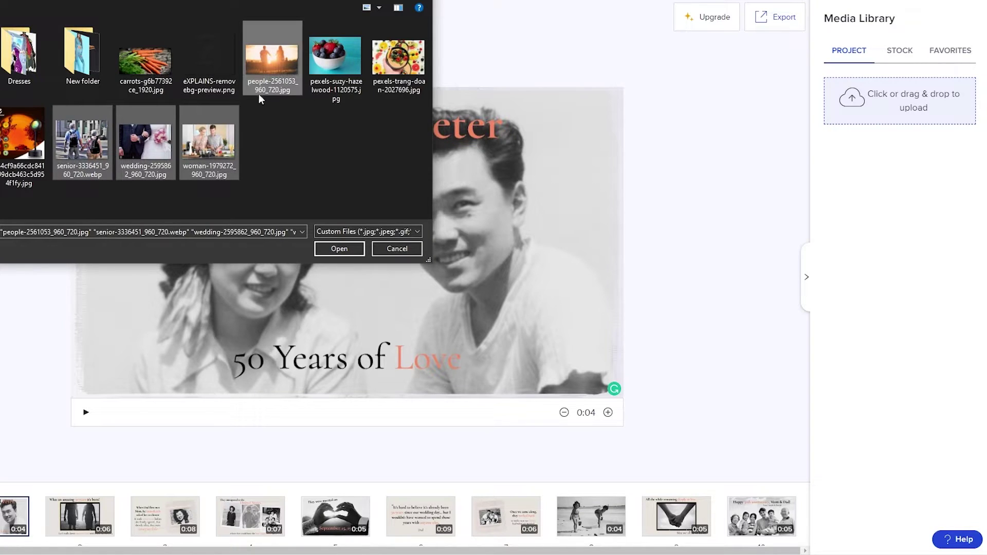
pyautogui.click(339, 248)
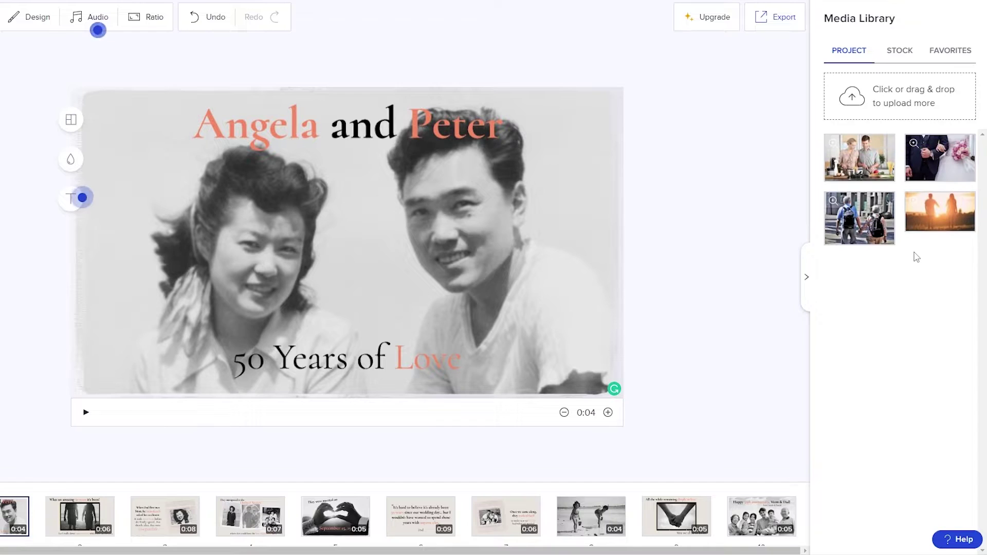
# Step: Reposition the title slide's old photo within its frame
pyautogui.click(408, 284)
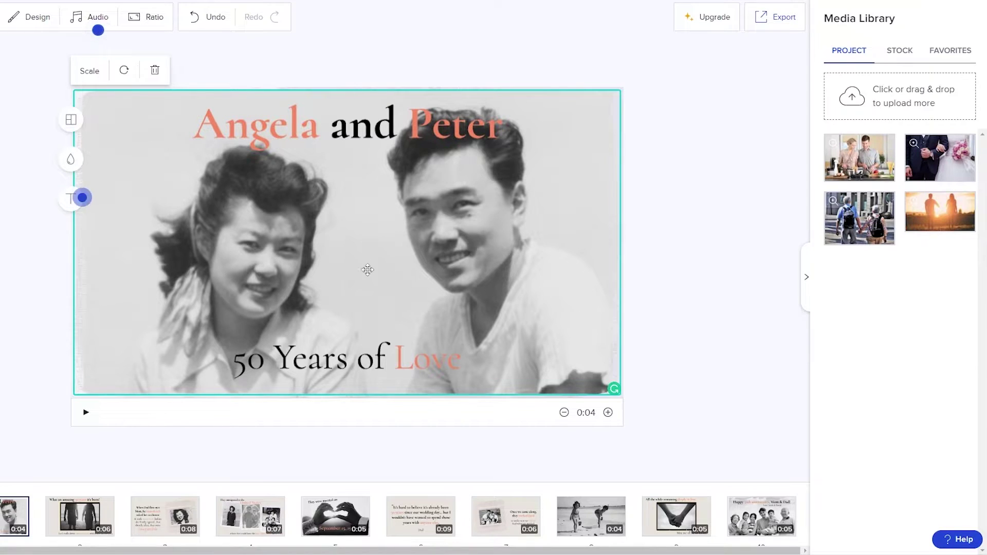
pyautogui.rightClick(434, 258)
pyautogui.moveTo(434, 258); pyautogui.dragTo(363, 256)
# Step: Swap the title slide's black-and-white photo for the bride-and-groom photo, then open scene two
pyautogui.rightClick(362, 256)
pyautogui.click(352, 236)
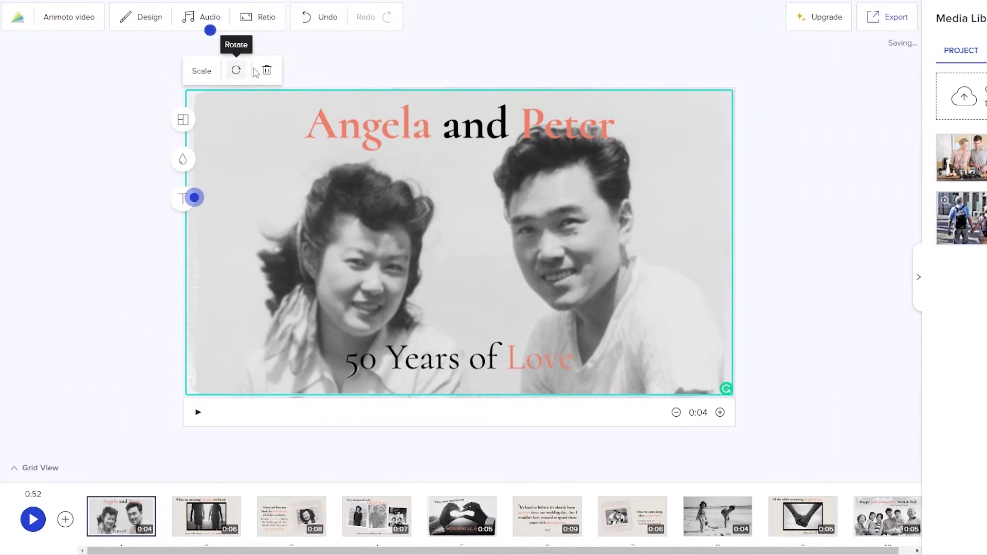
pyautogui.click(155, 70)
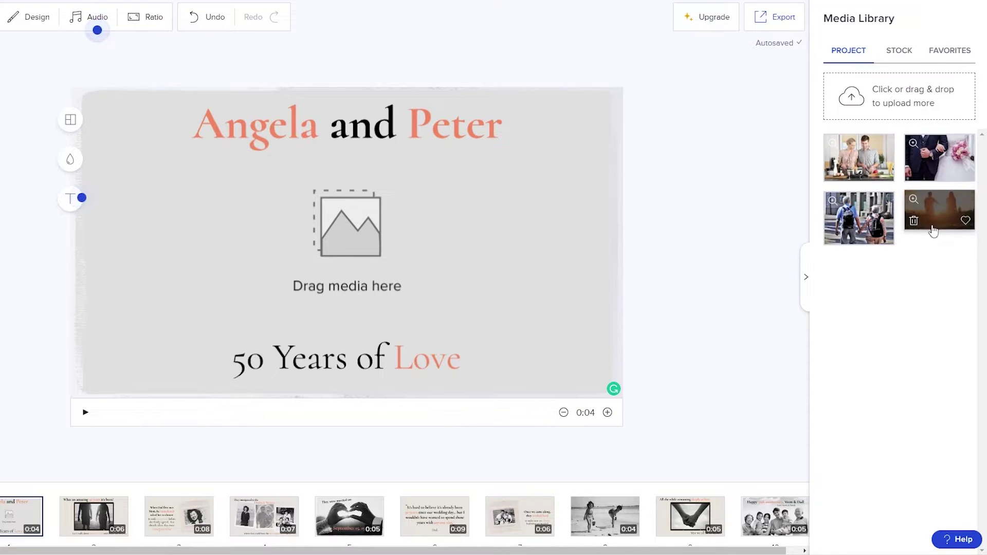
pyautogui.moveTo(941, 156); pyautogui.dragTo(369, 220)
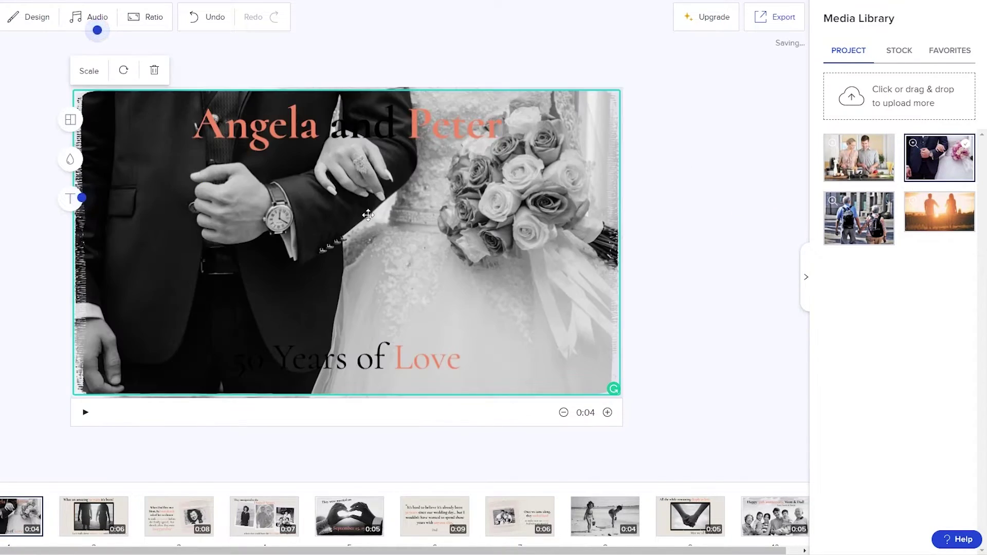
pyautogui.click(97, 514)
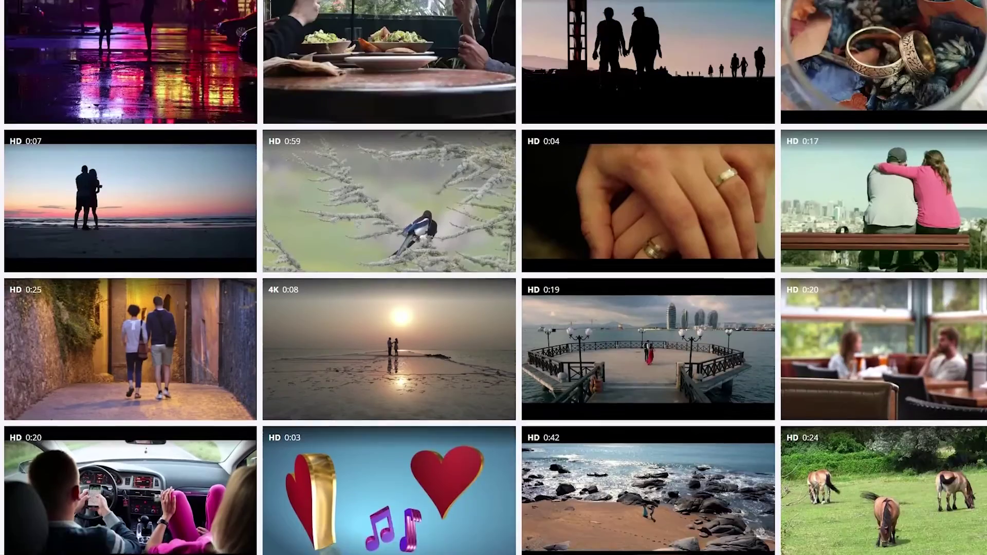
# Step: Scroll the 210 Pixabay couple video results down to the sunset silhouette and animated heart clips
pyautogui.scroll(2, 97, 350)
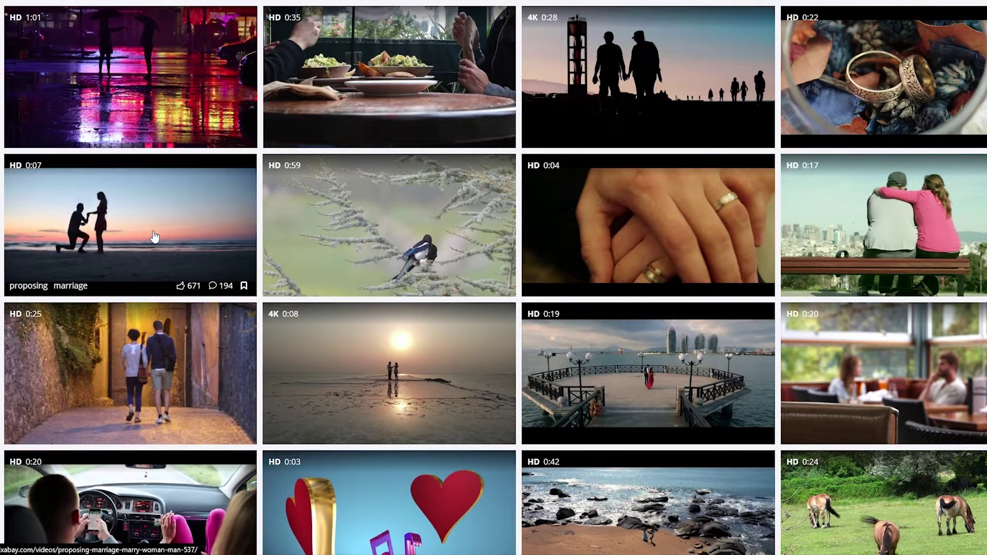
pyautogui.scroll(1, 152, 241)
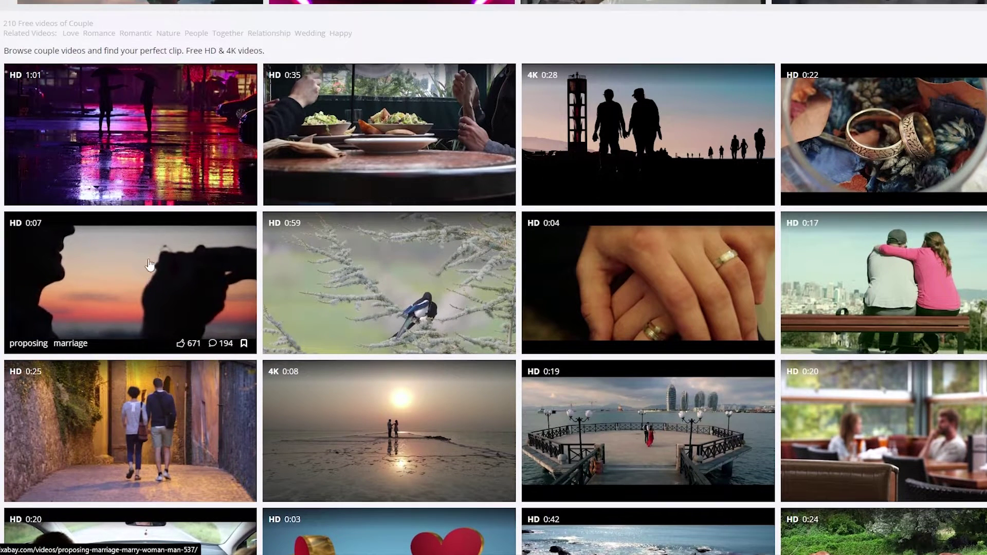
pyautogui.scroll(2, 149, 264)
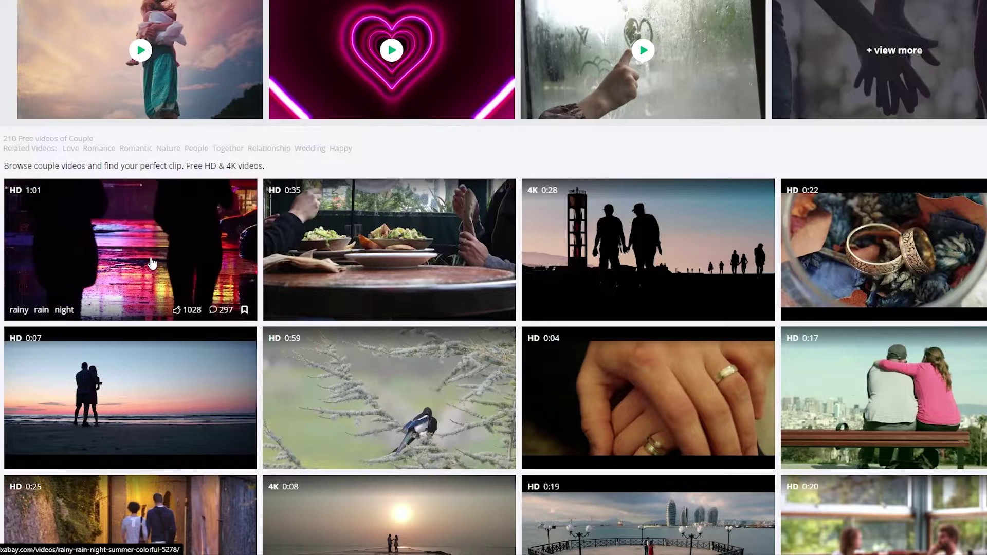
pyautogui.scroll(1, 156, 263)
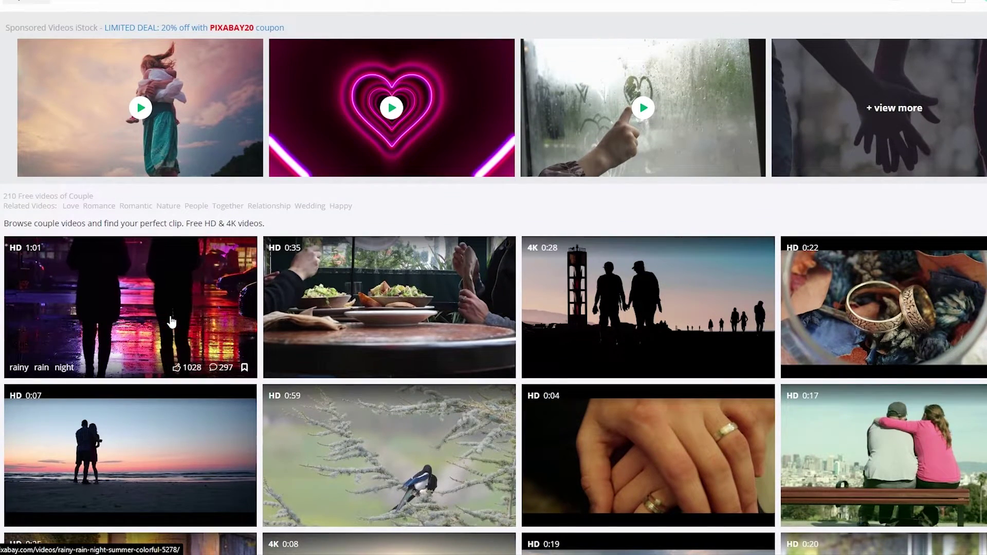
pyautogui.scroll(-1, 170, 324)
pyautogui.scroll(-13, 172, 321)
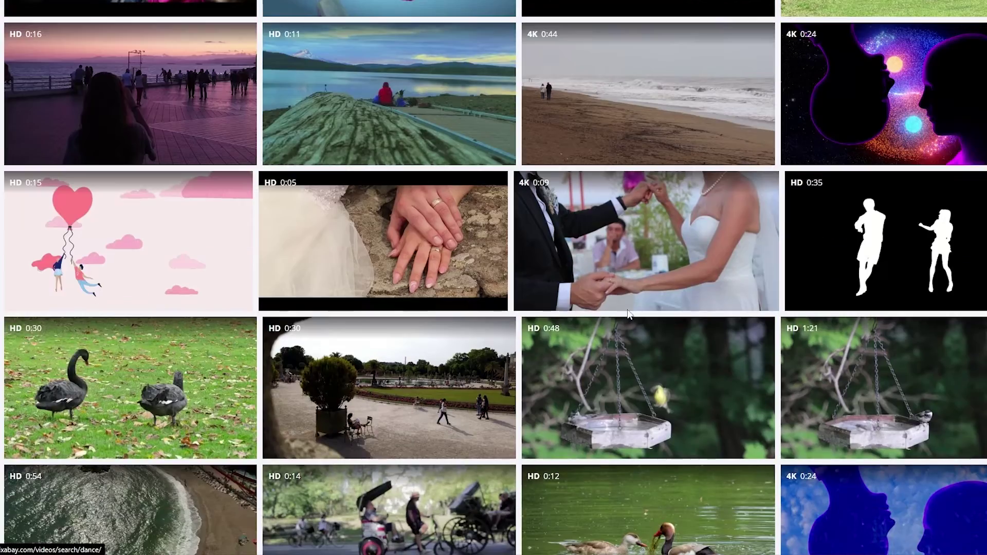
pyautogui.scroll(-10, 421, 262)
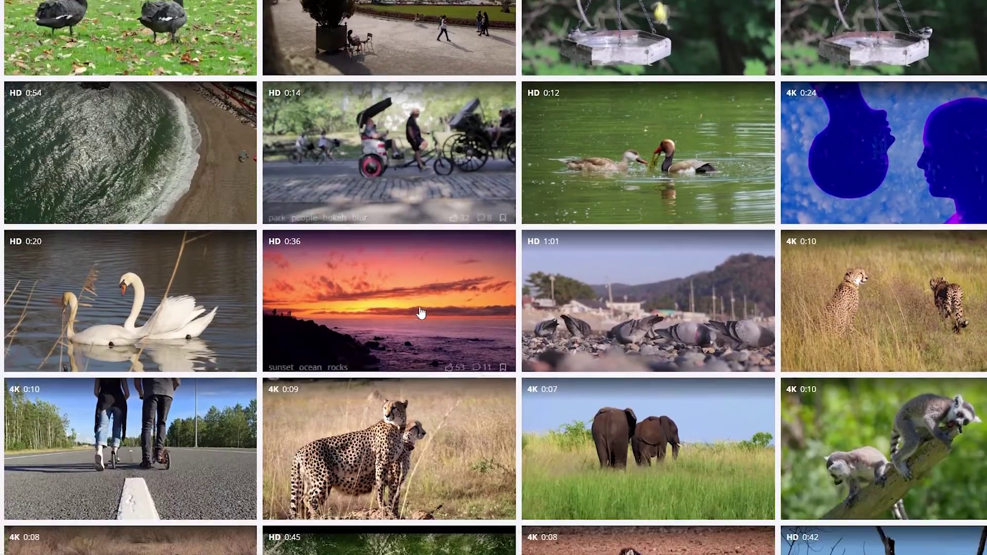
pyautogui.scroll(-8, 363, 337)
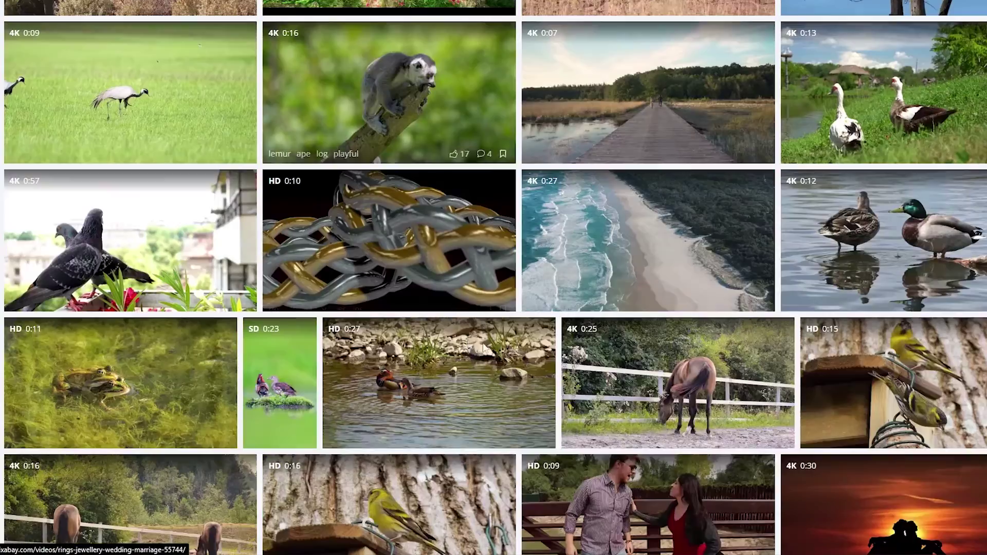
pyautogui.scroll(-3, 730, 406)
pyautogui.scroll(-5, 949, 409)
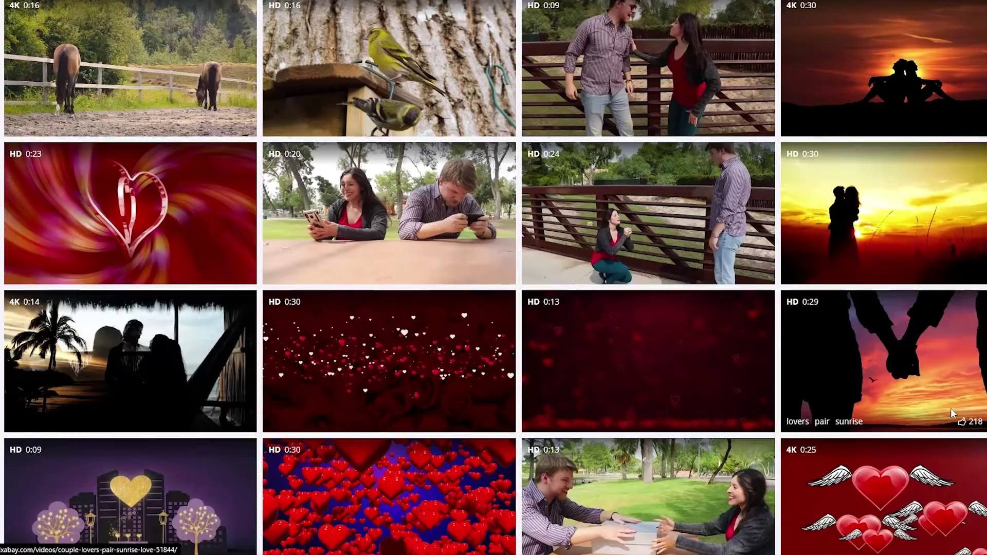
pyautogui.scroll(9, 944, 408)
pyautogui.scroll(-7, 915, 314)
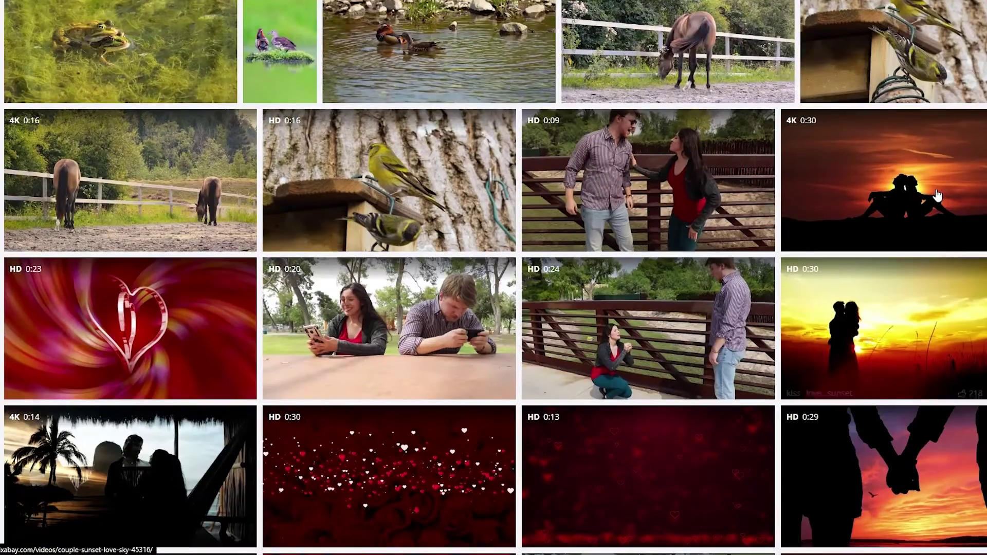
pyautogui.scroll(-3, 892, 329)
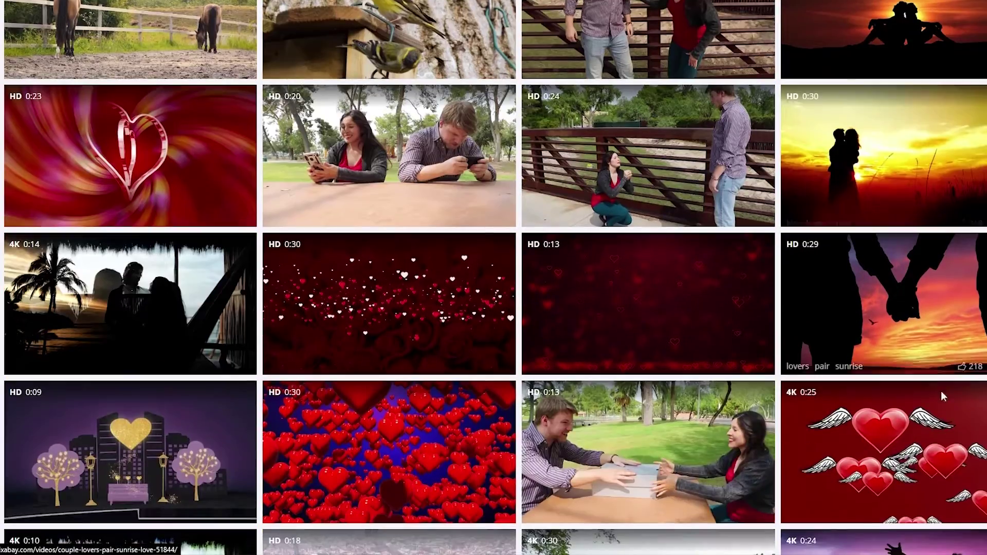
# Step: Download the 1920×1080 MP4 of the couple holding hands at sunset through IDM
pyautogui.click(934, 303)
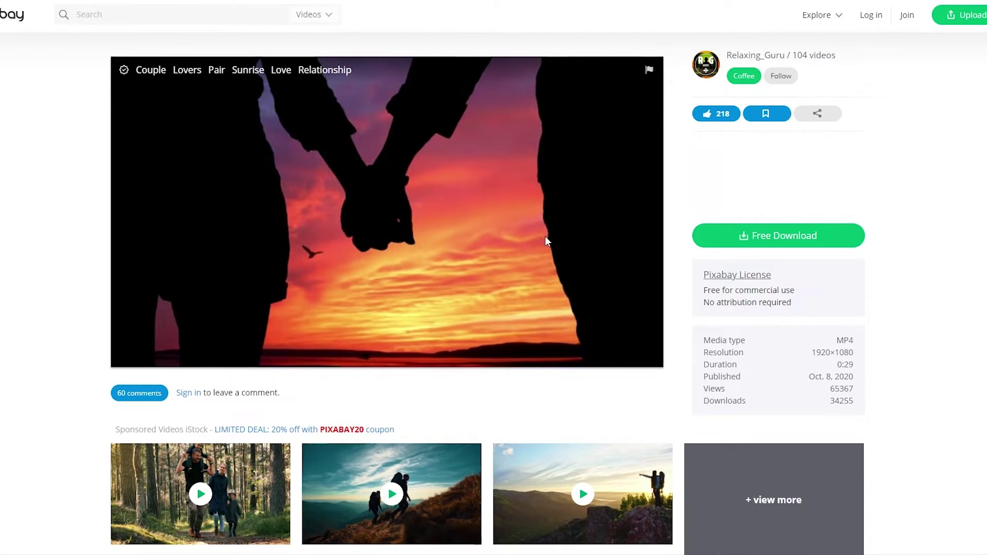
pyautogui.click(744, 243)
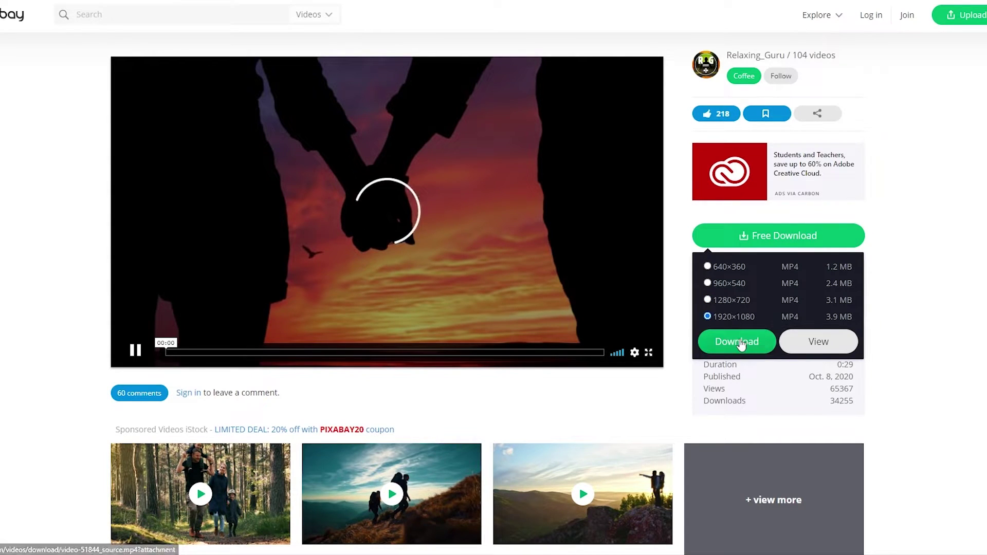
pyautogui.click(738, 342)
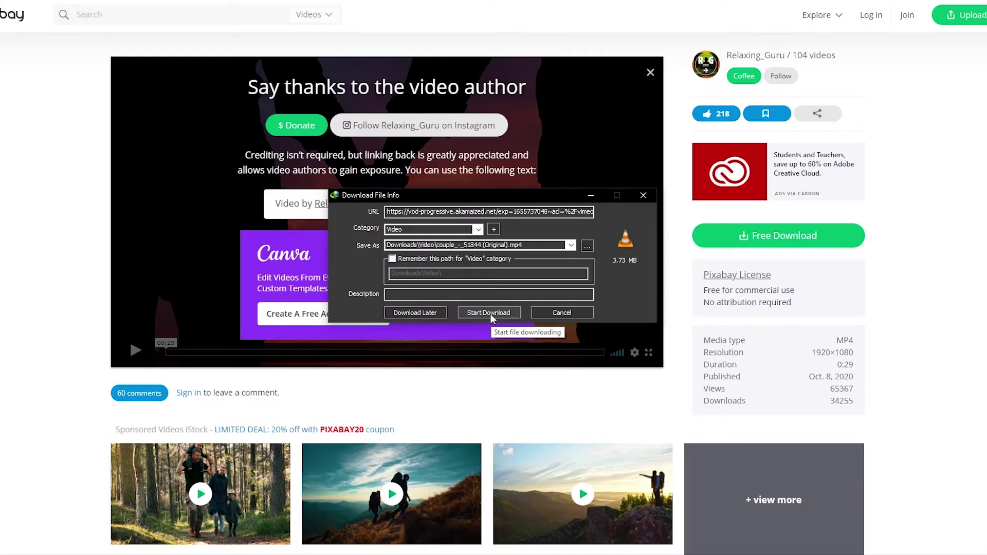
pyautogui.click(509, 321)
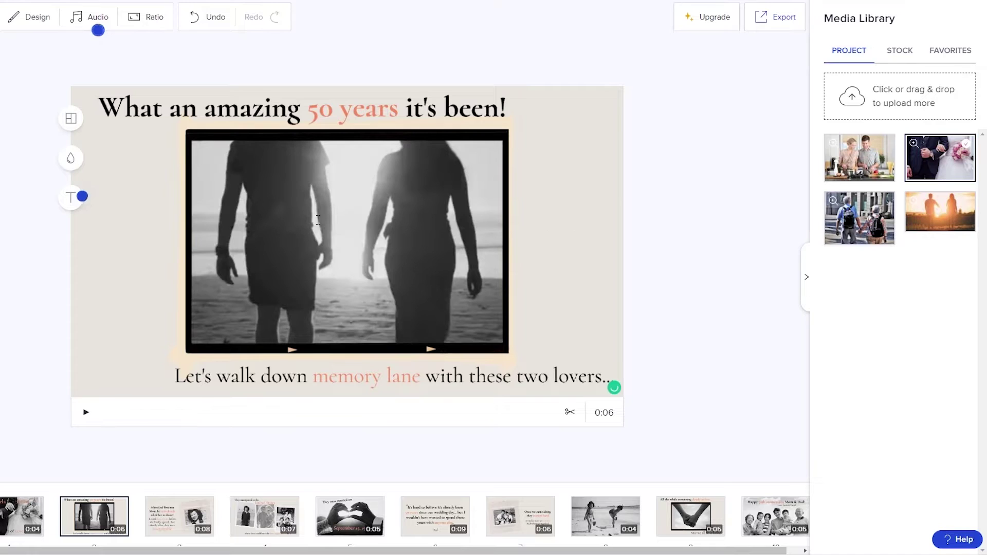
# Step: Delete the couple photo from scene two and upload the sunset MP4 from Downloads\Video to the Media Library
pyautogui.click(354, 252)
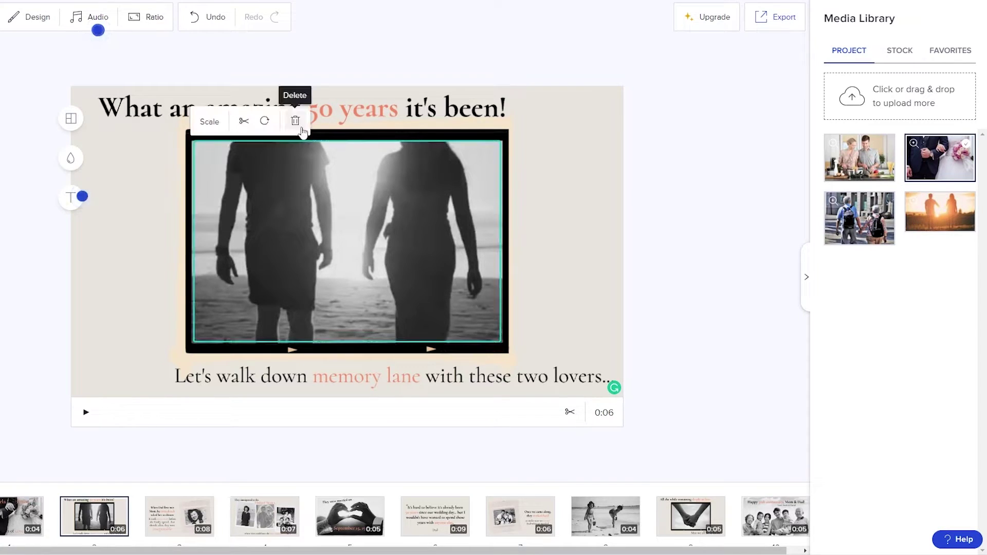
pyautogui.click(293, 119)
pyautogui.hotkey('alt', 'Tab')
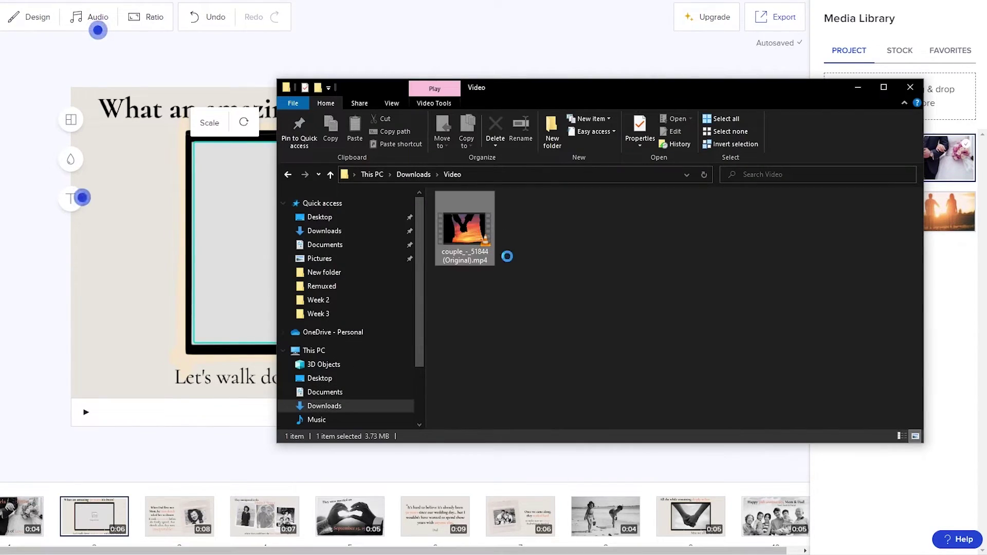
pyautogui.moveTo(537, 90); pyautogui.dragTo(295, 107)
pyautogui.moveTo(232, 236); pyautogui.dragTo(899, 288)
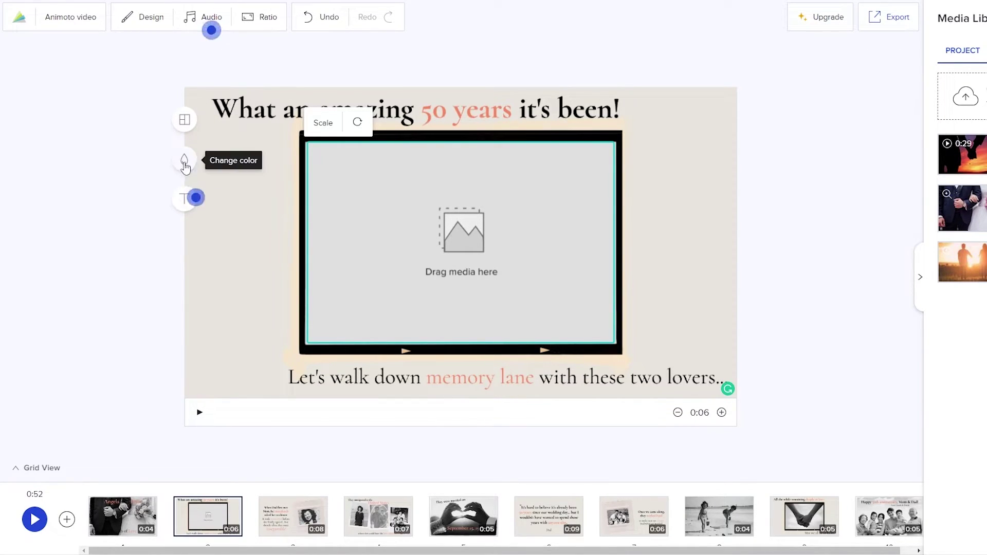
# Step: Browse the scene's layout, colour and add-text options, then go to the video-wide Design Settings
pyautogui.click(184, 124)
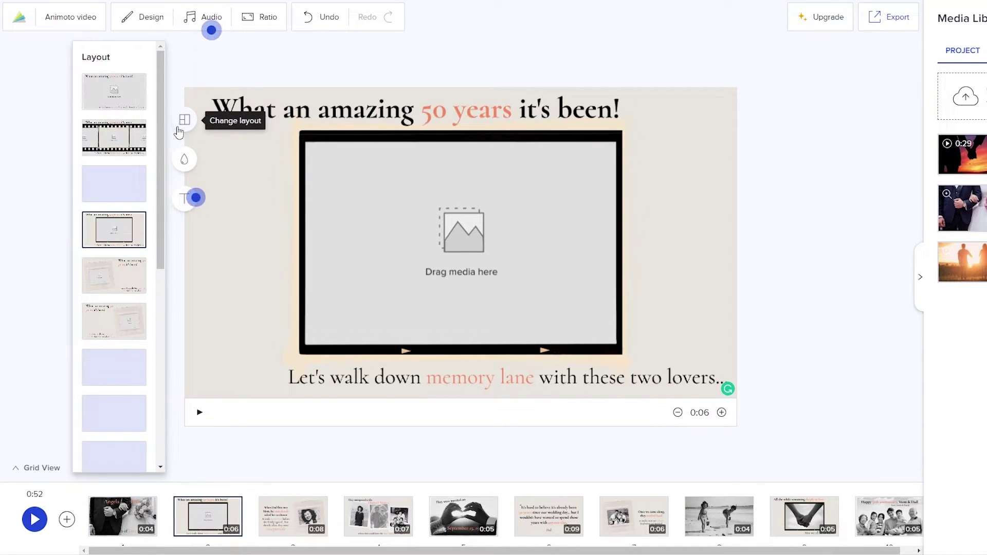
pyautogui.scroll(-10, 124, 309)
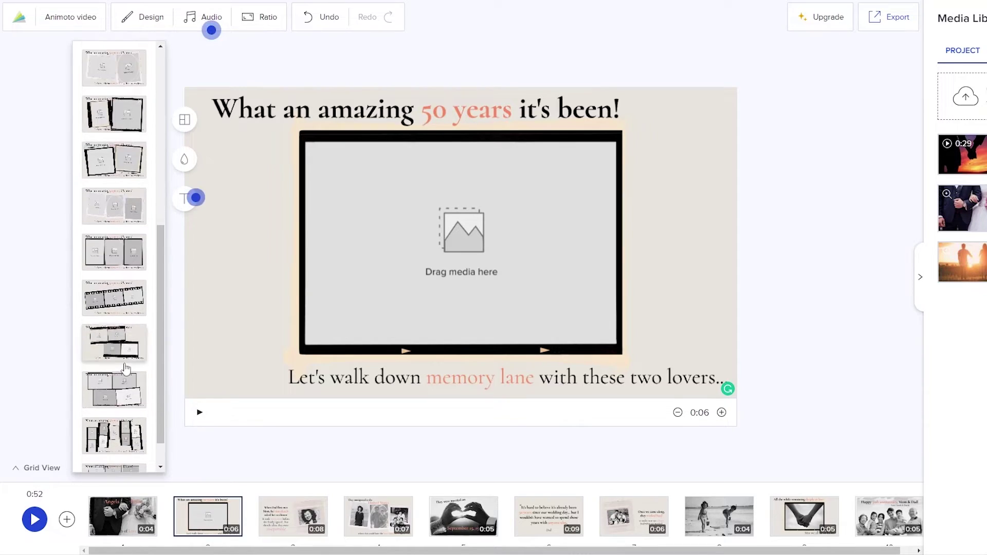
pyautogui.scroll(-1, 125, 368)
pyautogui.scroll(10, 124, 308)
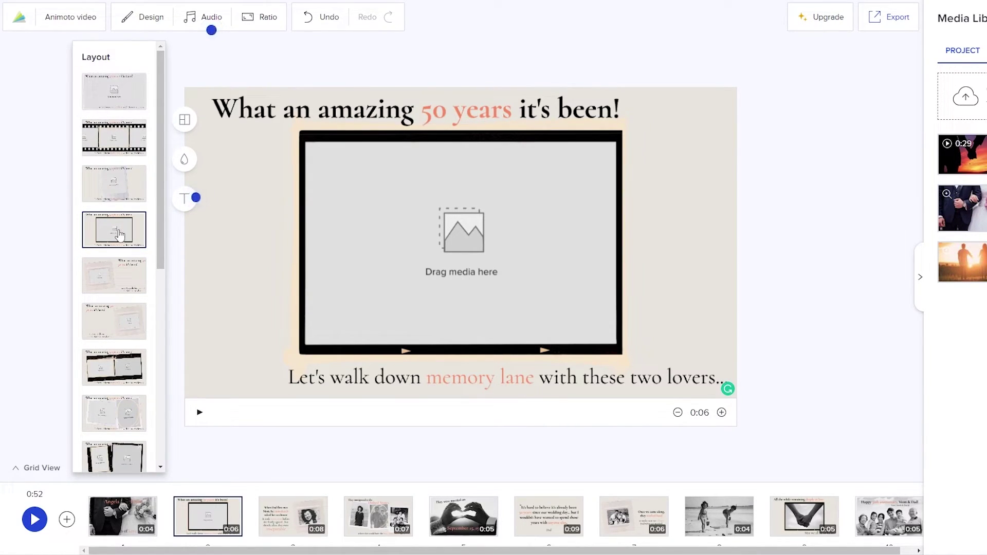
pyautogui.click(186, 162)
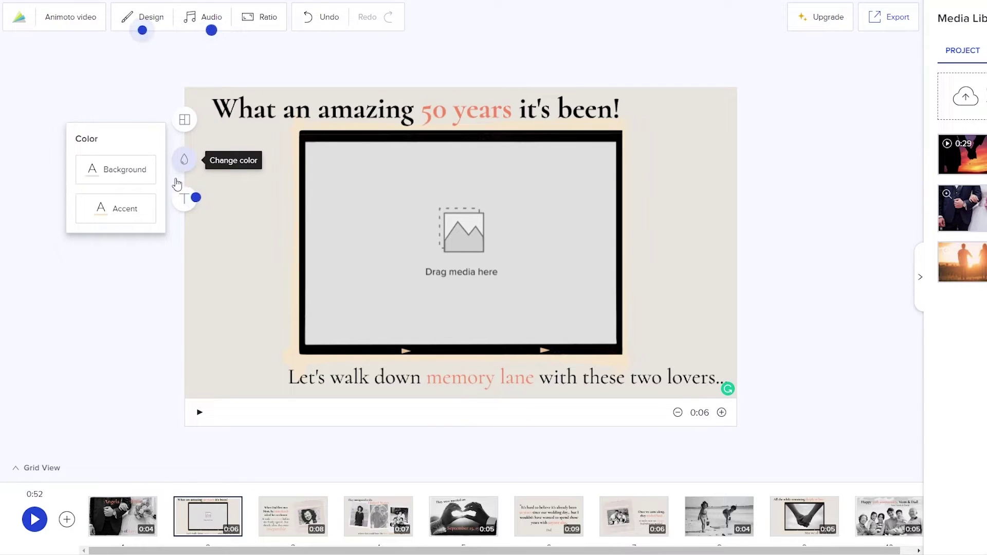
pyautogui.click(181, 205)
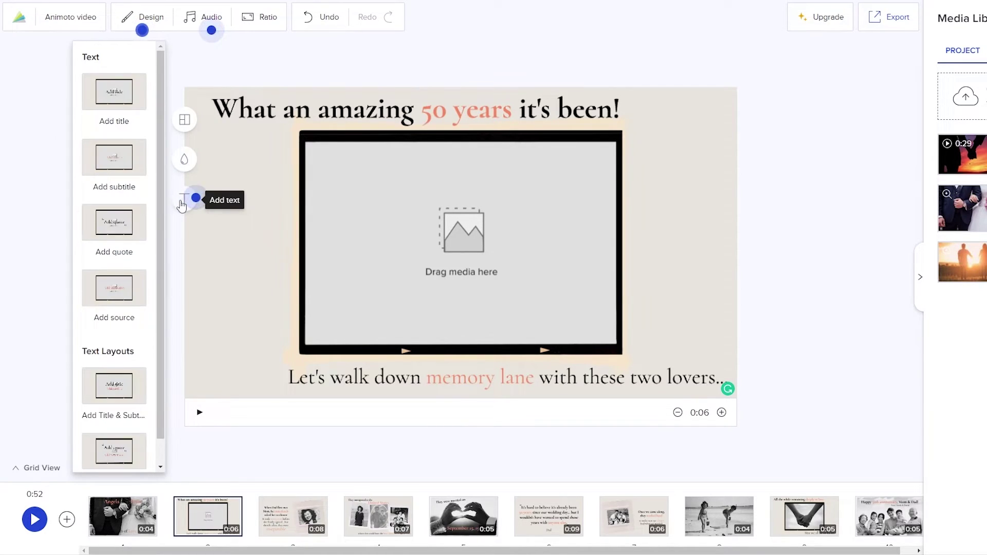
pyautogui.click(184, 131)
pyautogui.click(147, 18)
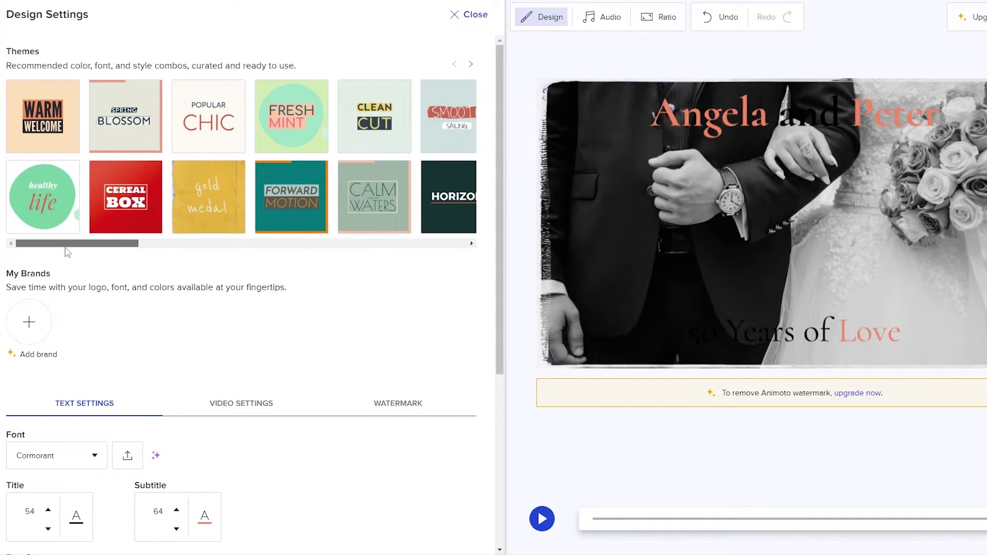
# Step: Apply the Gold Medal theme from the Themes carousel, switching the font to ReenieBeanie
pyautogui.moveTo(65, 244); pyautogui.dragTo(388, 236)
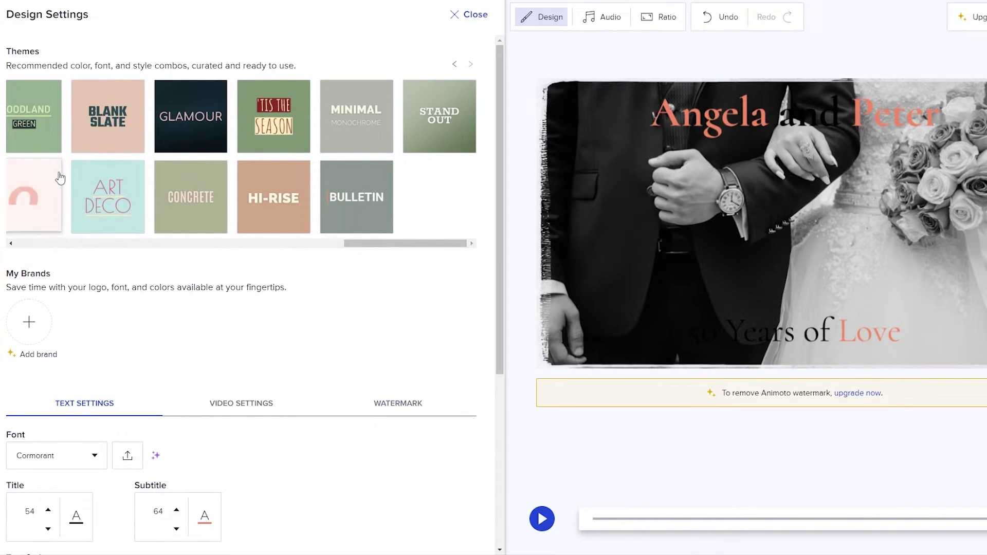
pyautogui.moveTo(400, 246); pyautogui.dragTo(71, 244)
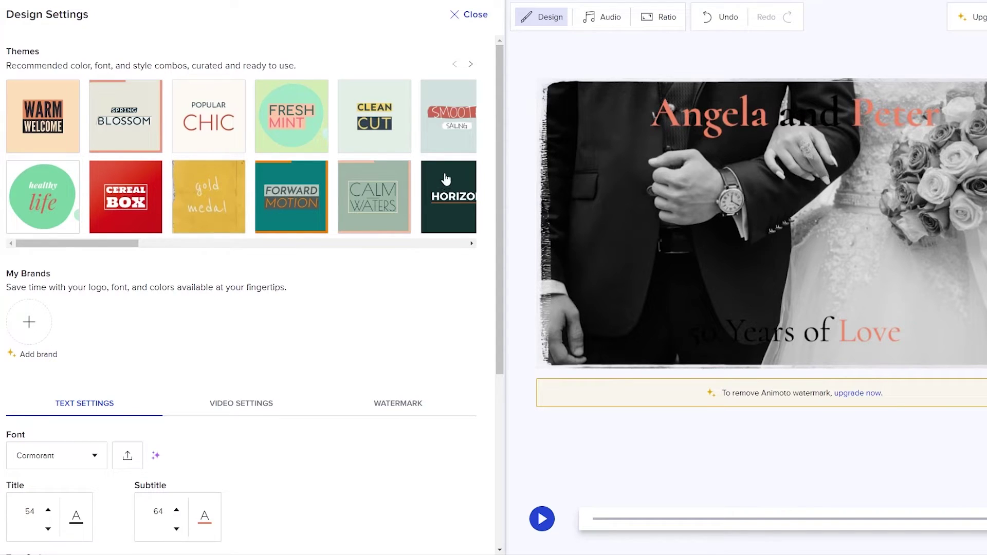
pyautogui.moveTo(105, 252); pyautogui.dragTo(133, 245)
pyautogui.click(118, 221)
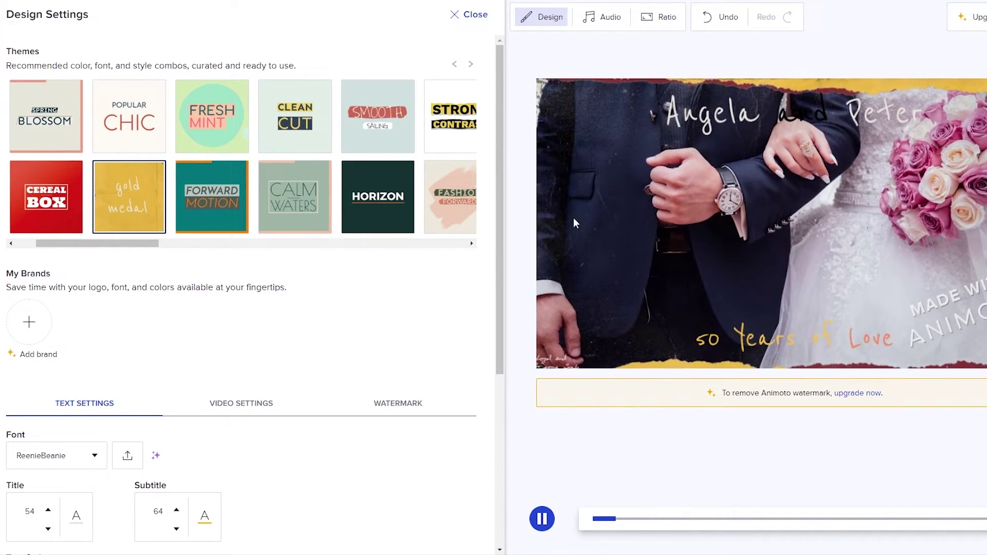
pyautogui.scroll(-1, 216, 323)
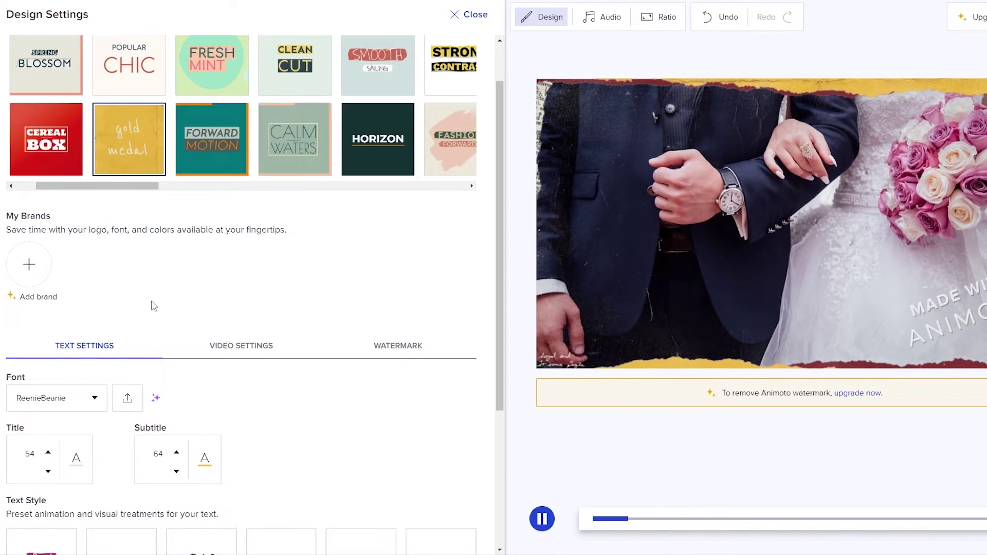
pyautogui.scroll(-1, 153, 306)
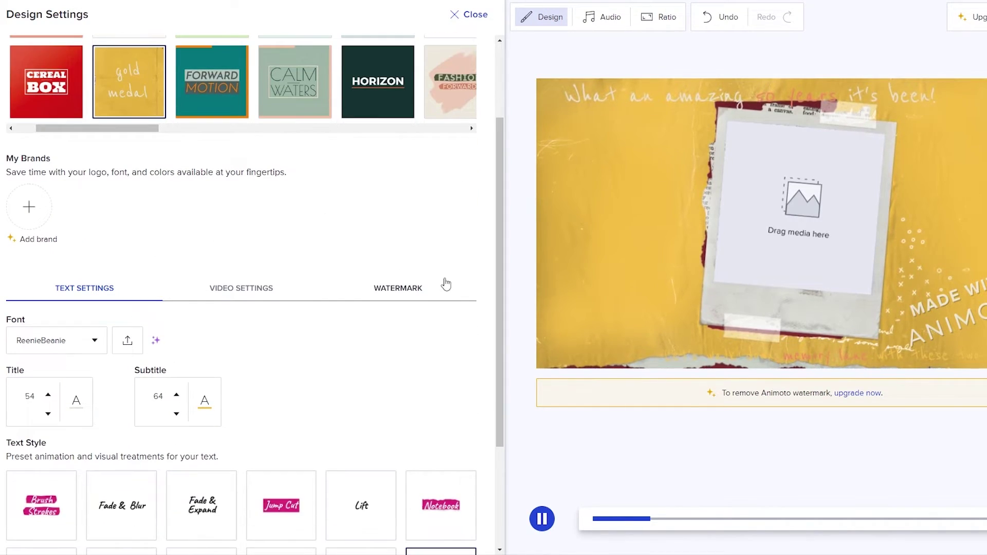
pyautogui.scroll(-2, 134, 302)
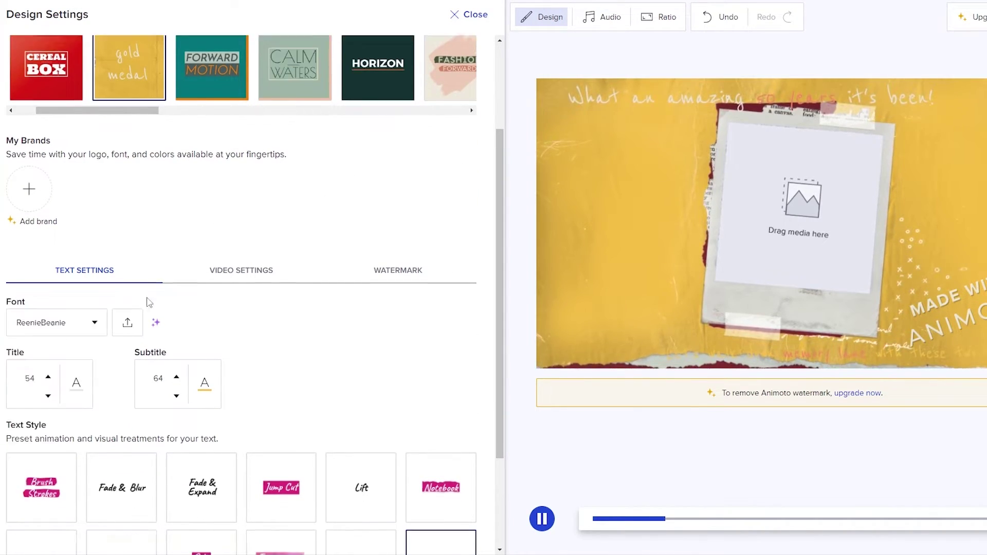
# Step: Set the Video Settings filter to B&W for all photos and clips, then return to Text Settings
pyautogui.click(227, 173)
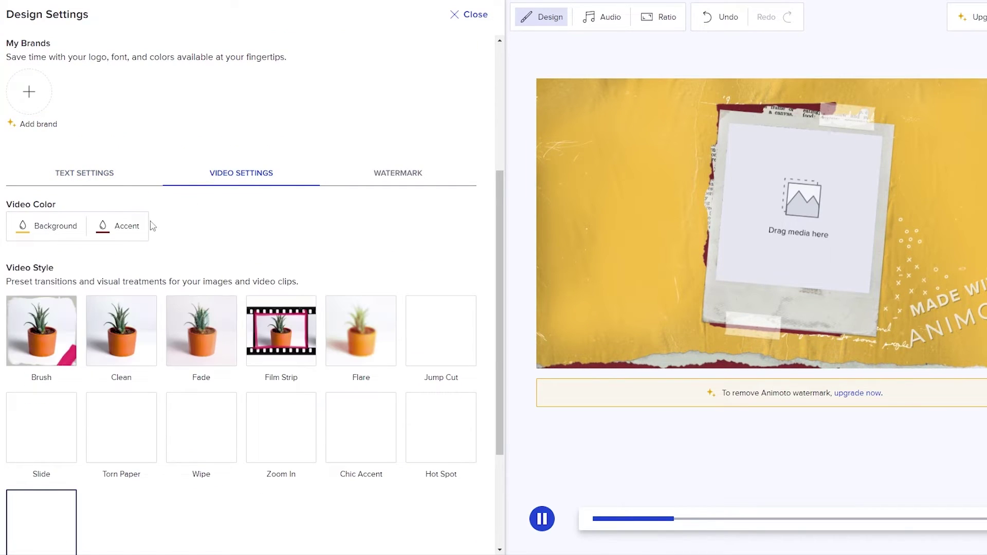
pyautogui.scroll(-1, 118, 250)
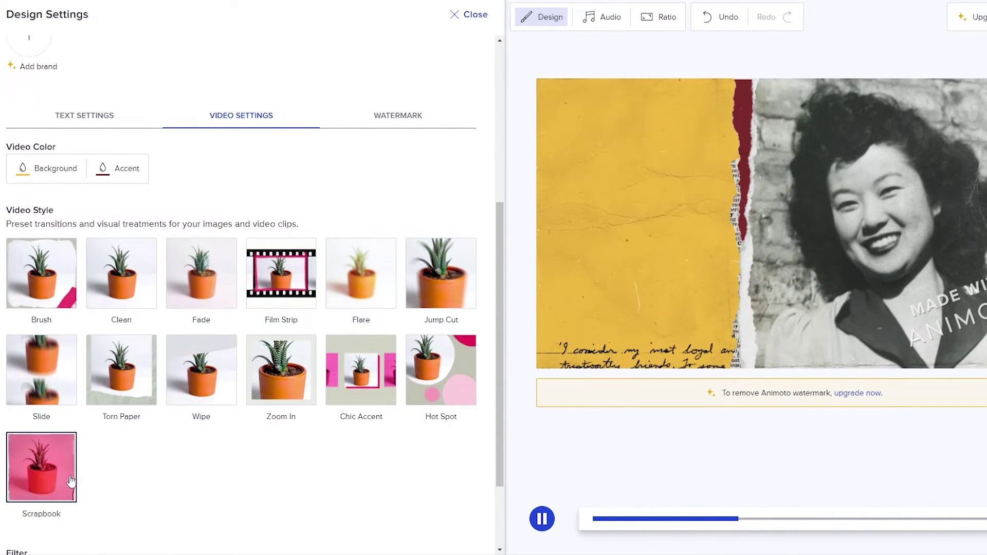
pyautogui.scroll(-1, 182, 491)
pyautogui.scroll(-1, 94, 468)
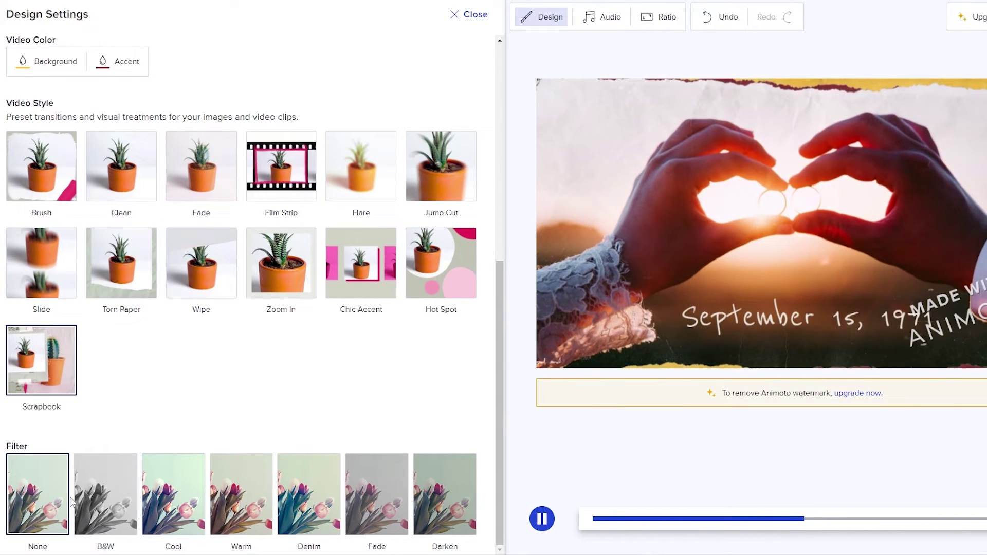
pyautogui.click(120, 500)
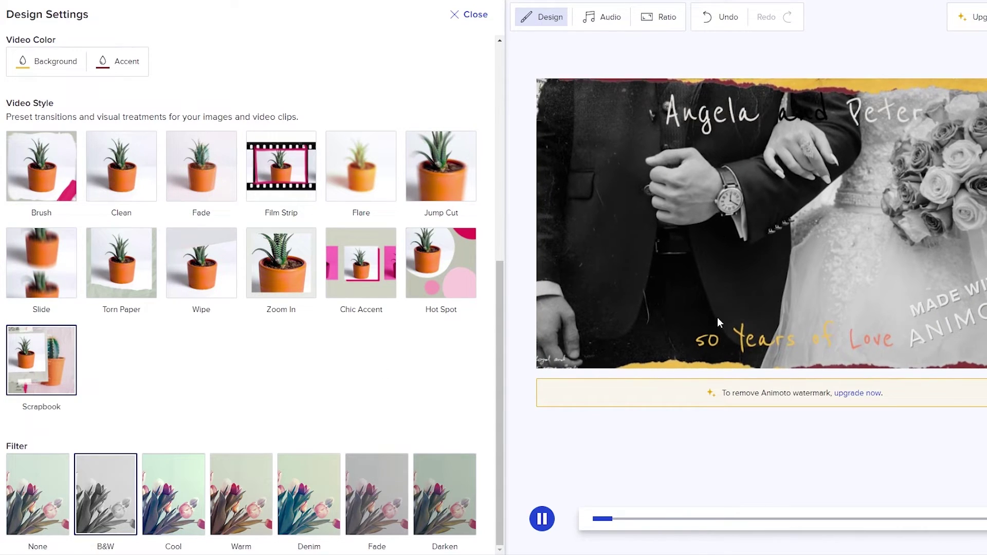
pyautogui.scroll(8, 361, 428)
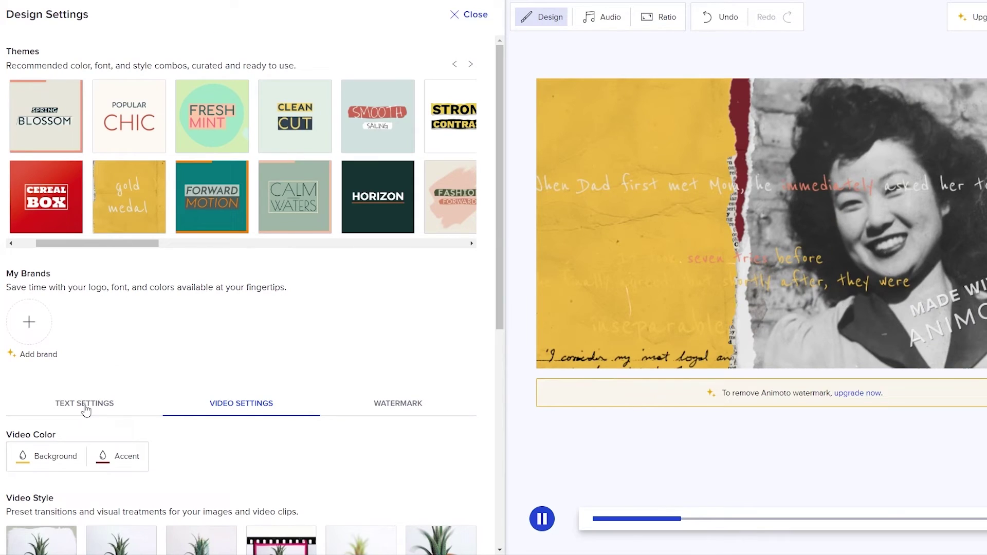
pyautogui.click(85, 408)
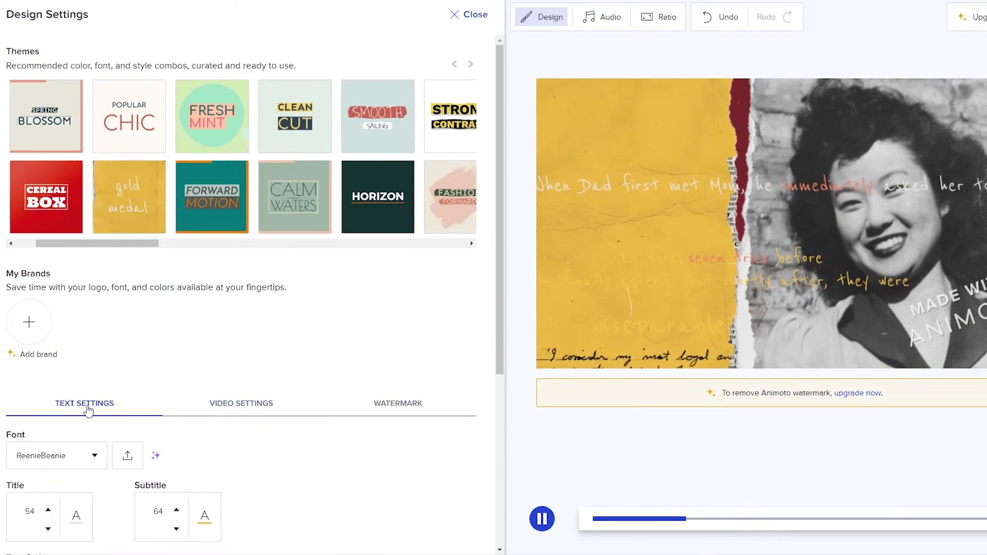
pyautogui.scroll(-2, 214, 432)
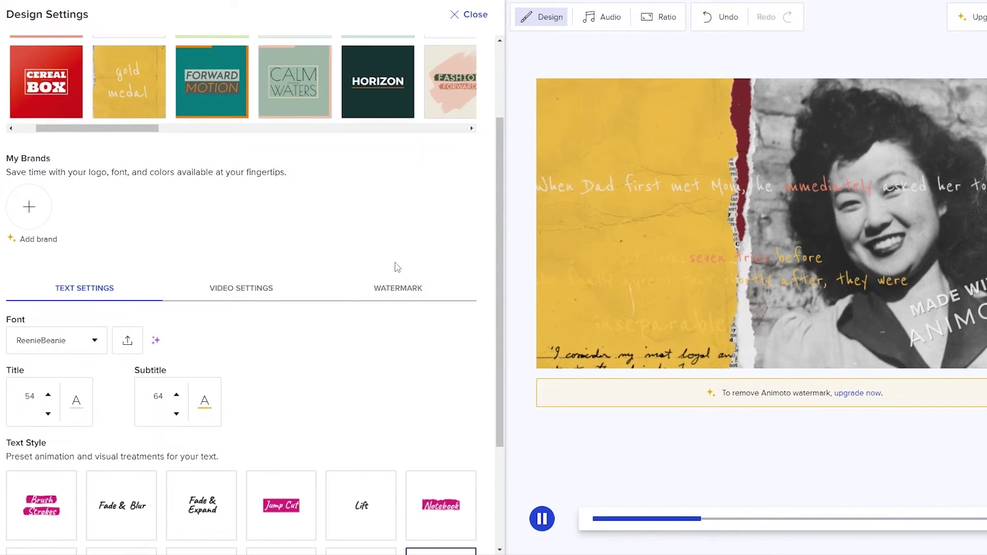